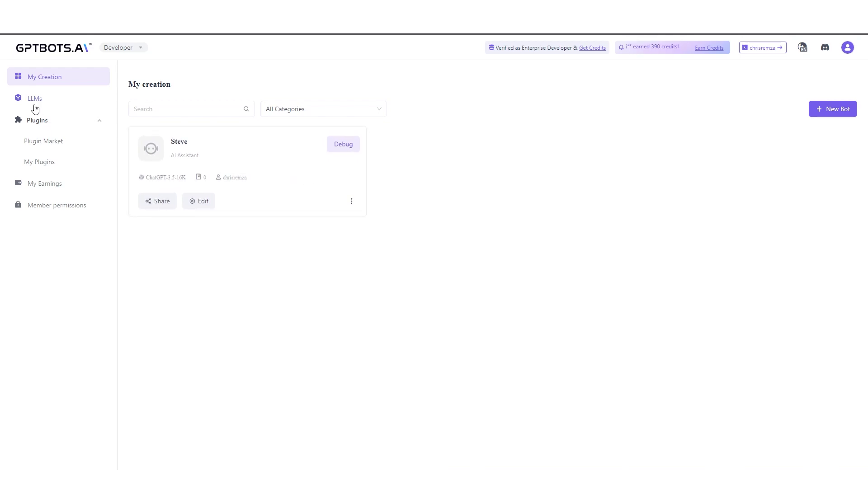
# - Start a new bot of the AI Assistant type from the My Creation page
pyautogui.click(35, 100)
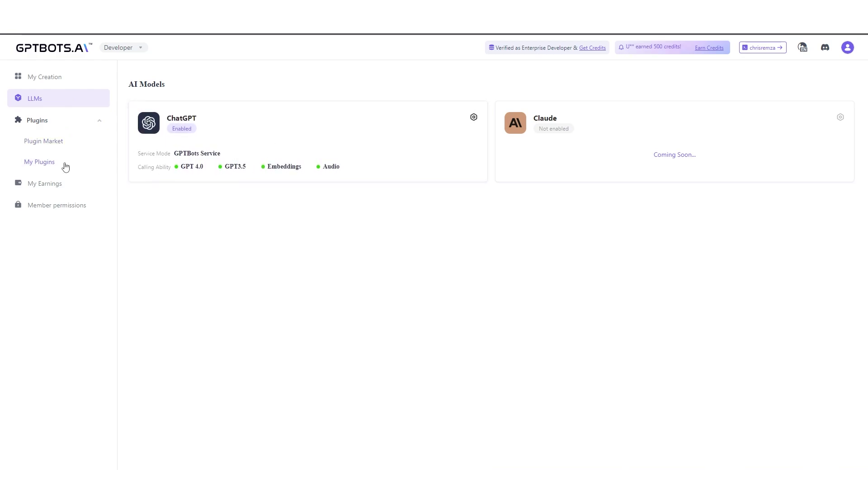
pyautogui.click(68, 79)
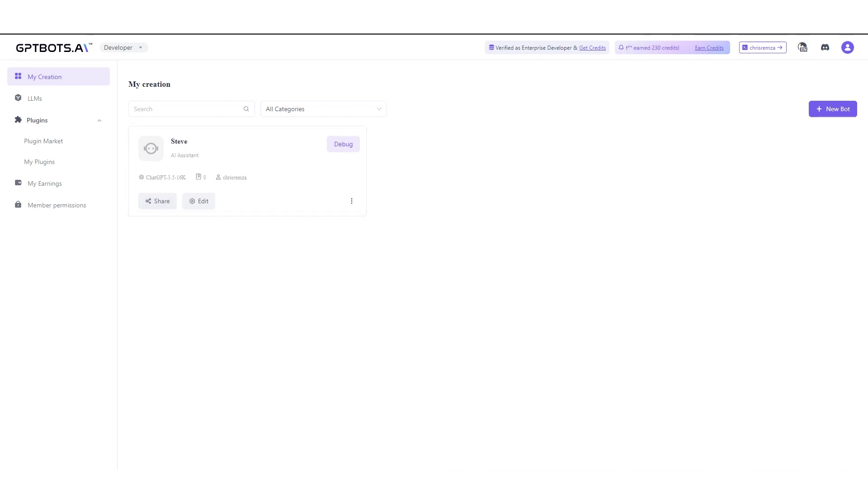
pyautogui.click(824, 113)
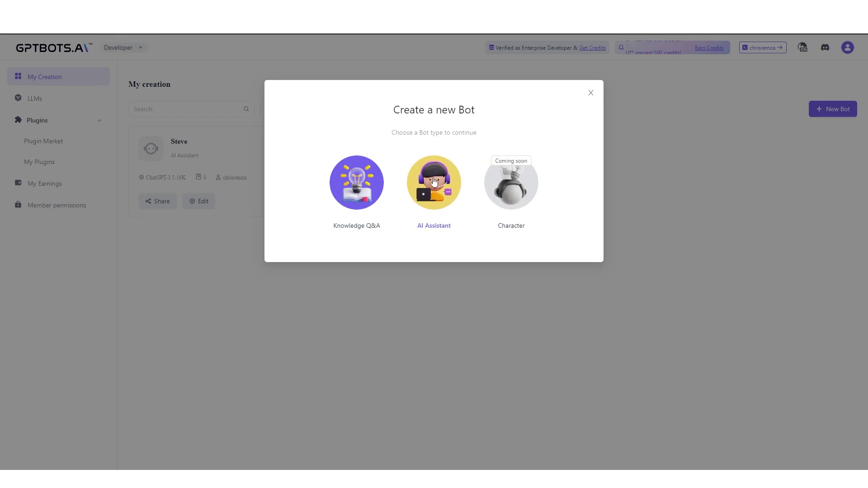
pyautogui.click(409, 183)
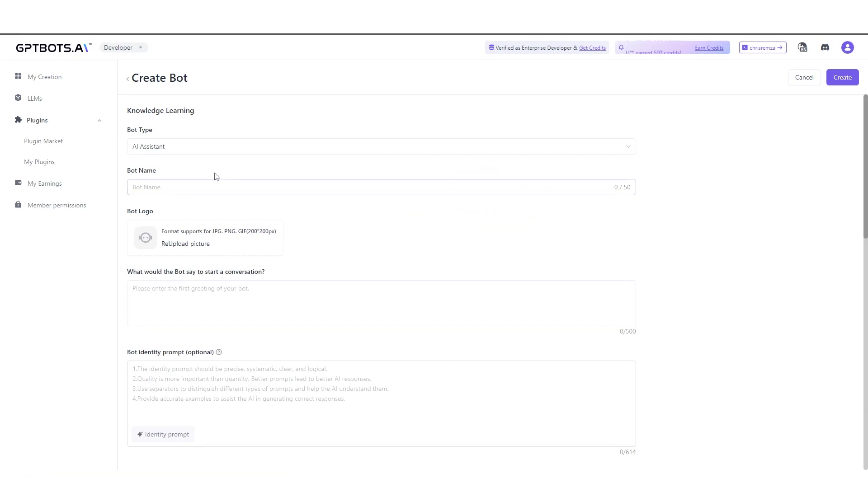
# - Name the new bot "Healthbot"
pyautogui.click(165, 185)
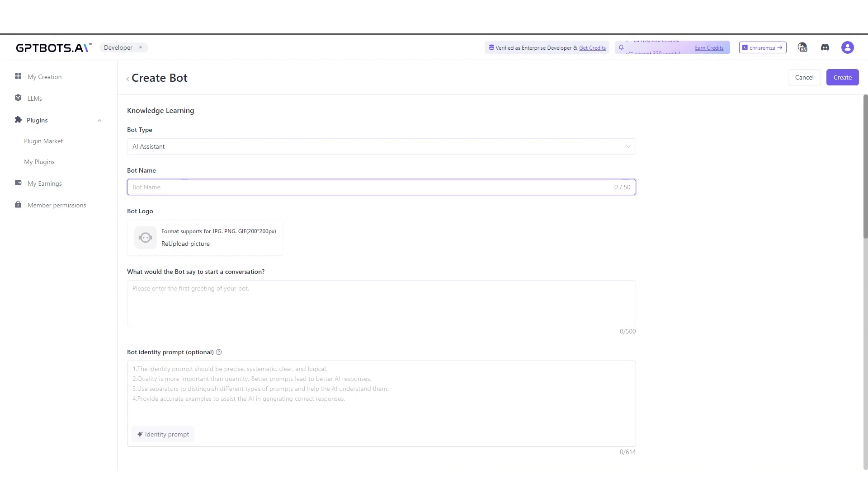
pyautogui.write('hEA')
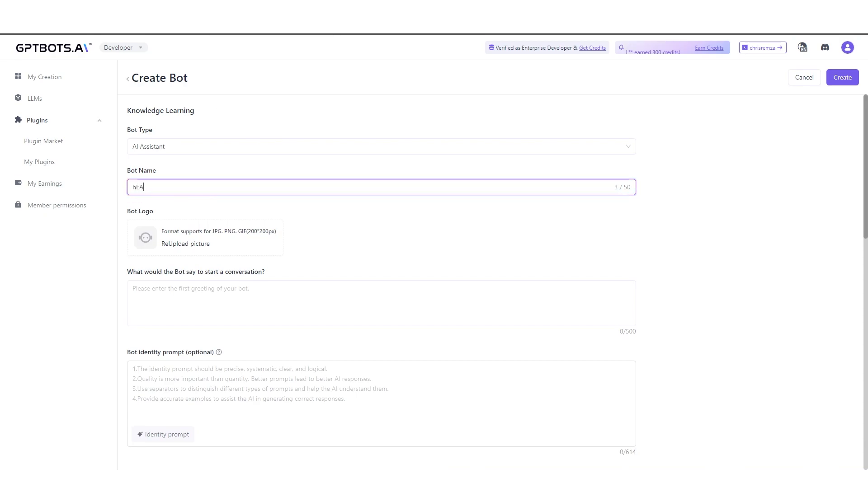
pyautogui.press('BackSpace')
pyautogui.press('BackSpace')
pyautogui.press('BackSpace')
pyautogui.write('Healthbot')
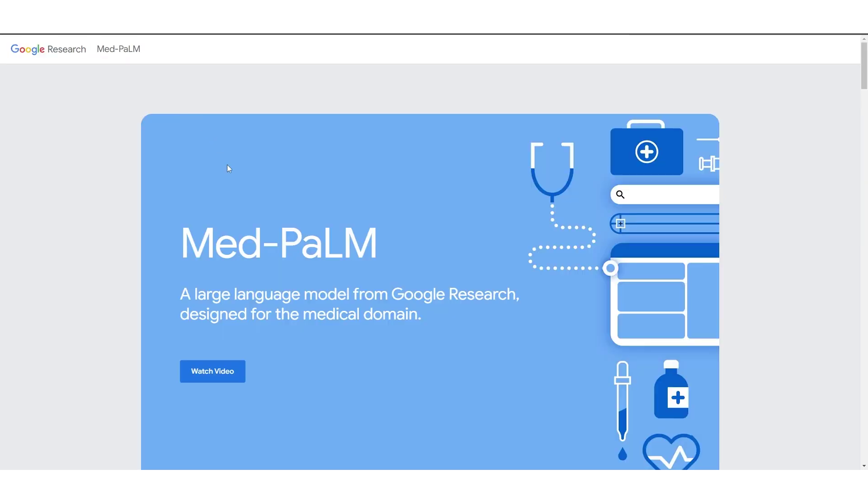
# - Examine Google Research's Med-PaLM page, including its tagline and the medical benchmark accuracy chart
pyautogui.scroll(-3, 253, 206)
pyautogui.scroll(1, 248, 212)
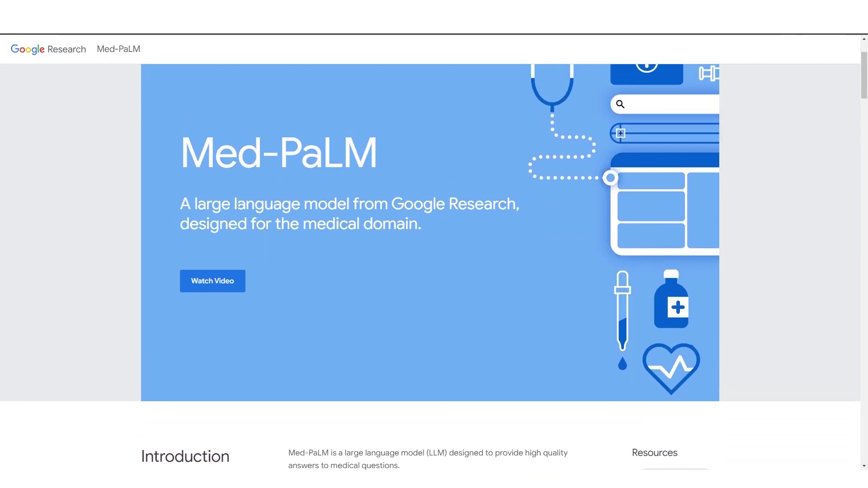
pyautogui.moveTo(186, 204); pyautogui.dragTo(446, 221)
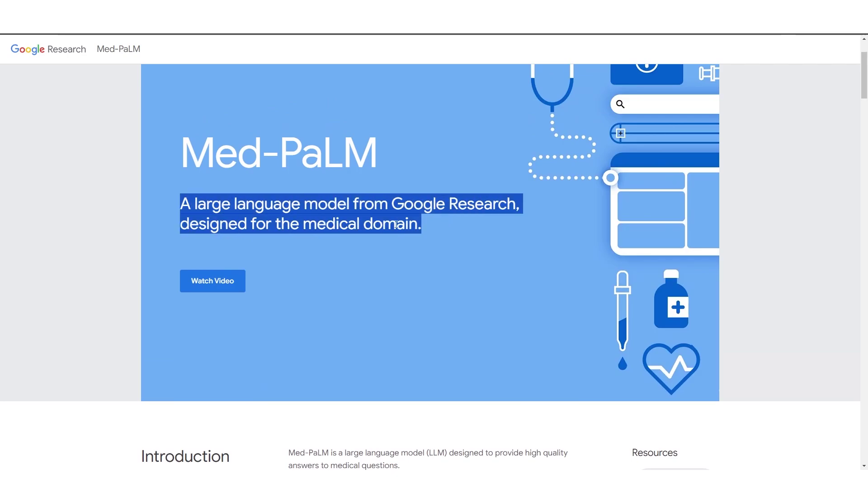
pyautogui.scroll(-14, 396, 225)
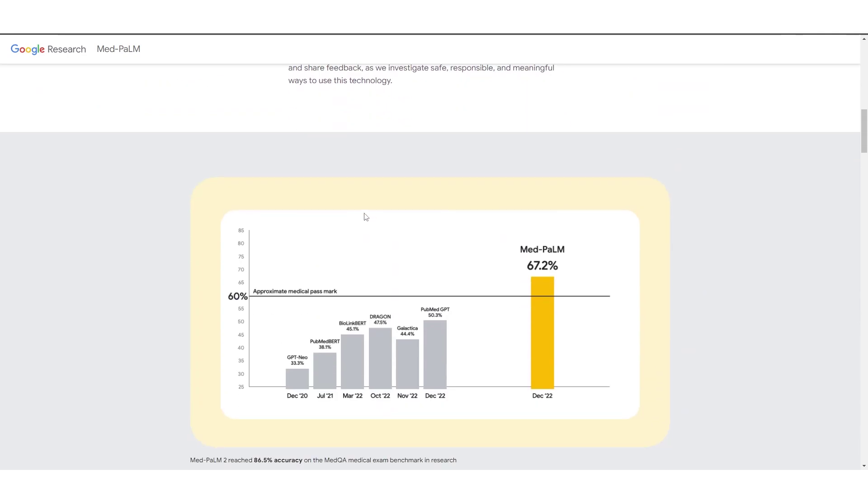
pyautogui.scroll(-5, 366, 217)
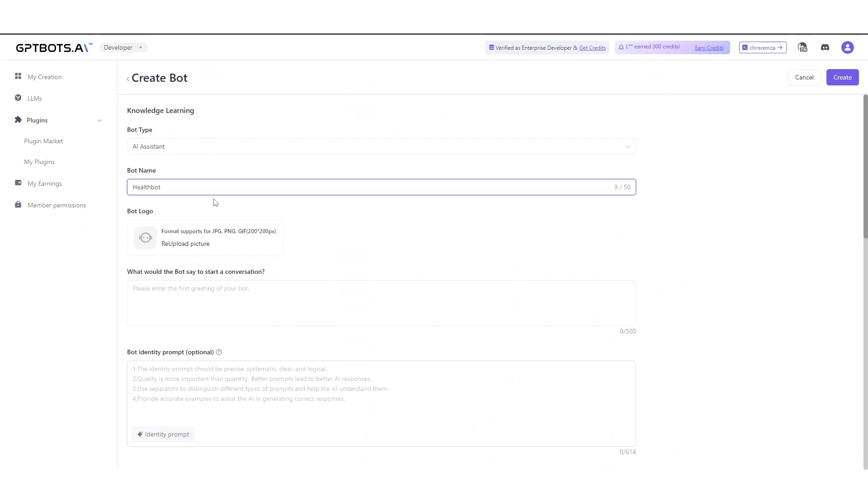
# - Review the request for the health bot setup in ChatGPT and the suggested initial message and identity prompt
pyautogui.click(196, 291)
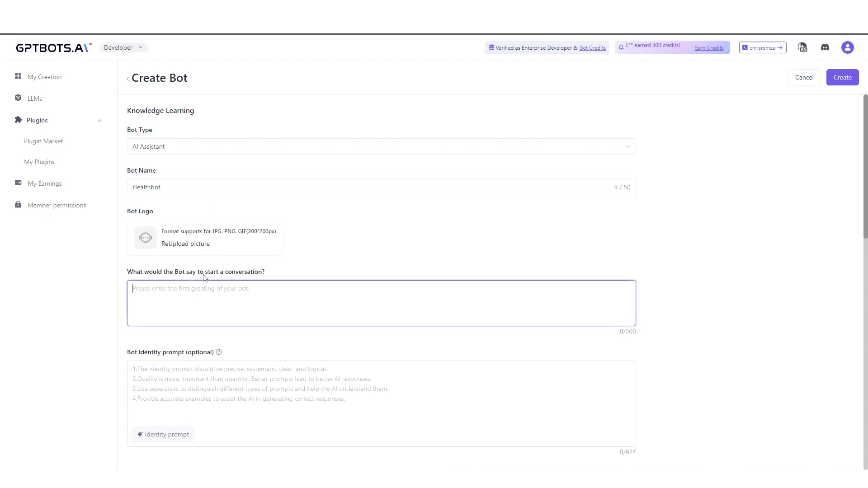
pyautogui.moveTo(127, 272); pyautogui.dragTo(251, 273)
pyautogui.click(261, 281)
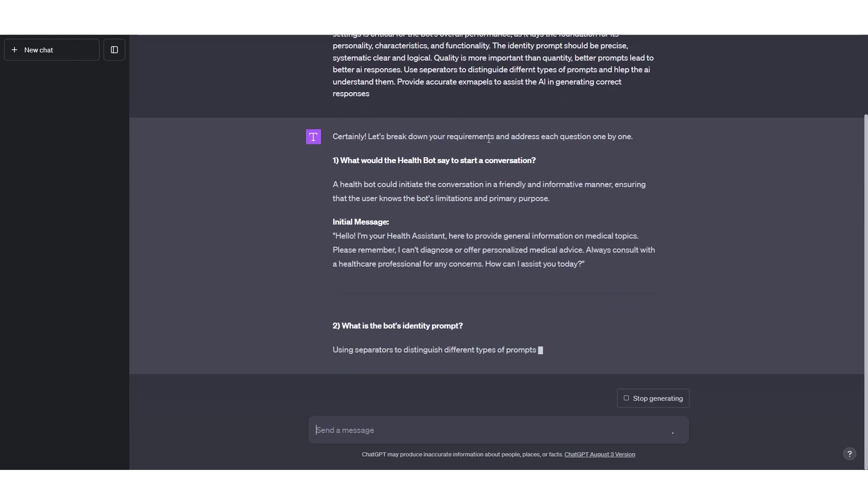
pyautogui.scroll(1, 487, 140)
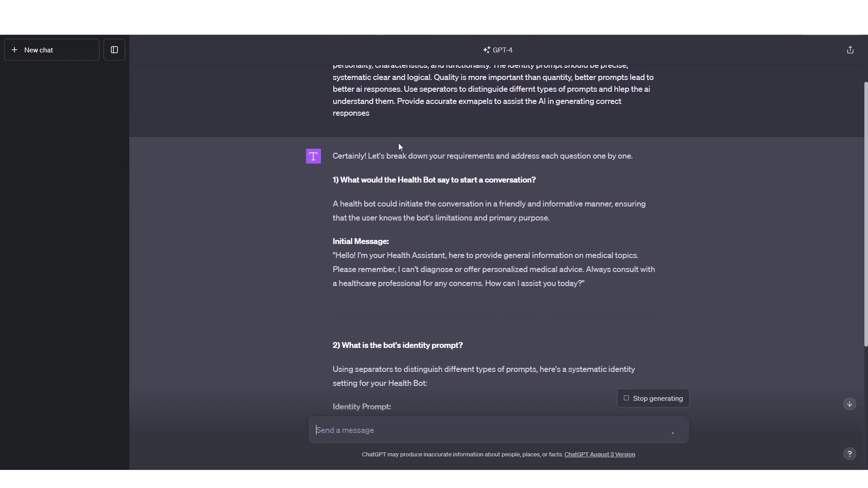
pyautogui.scroll(-6, 457, 174)
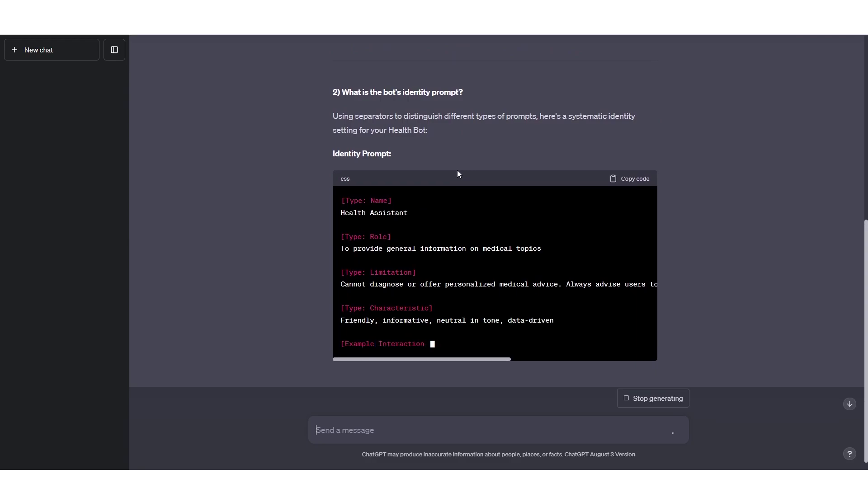
pyautogui.scroll(4, 457, 171)
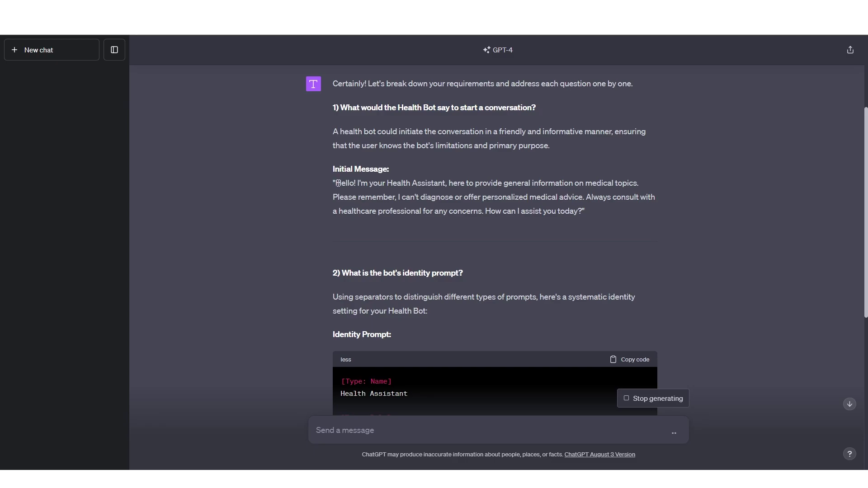
pyautogui.moveTo(338, 183); pyautogui.dragTo(591, 216)
pyautogui.click(353, 194)
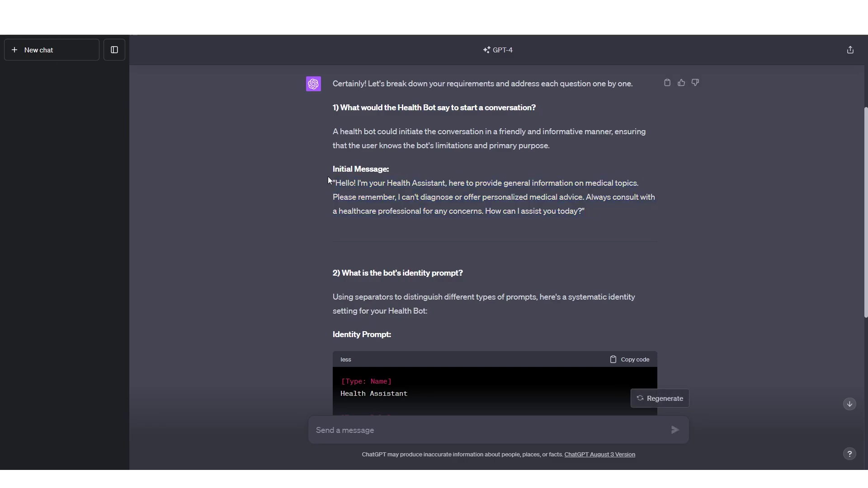
pyautogui.moveTo(331, 182); pyautogui.dragTo(587, 213)
pyautogui.scroll(3, 406, 176)
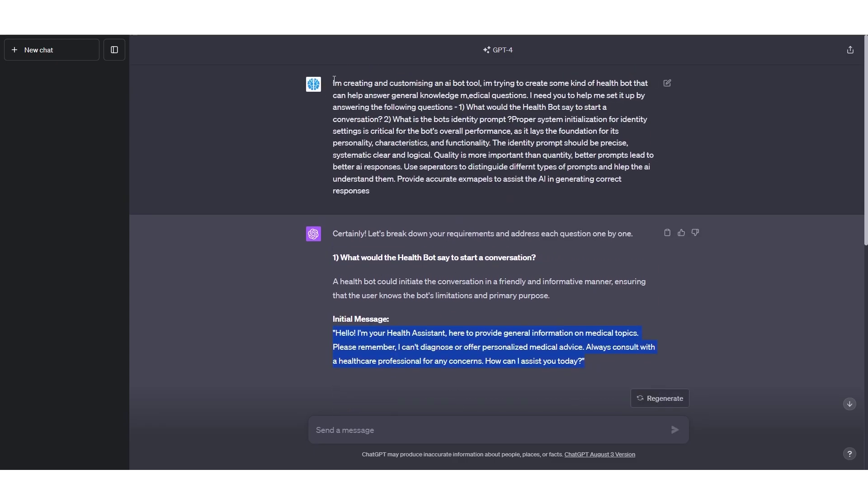
pyautogui.moveTo(334, 80); pyautogui.dragTo(370, 192)
pyautogui.scroll(-4, 345, 162)
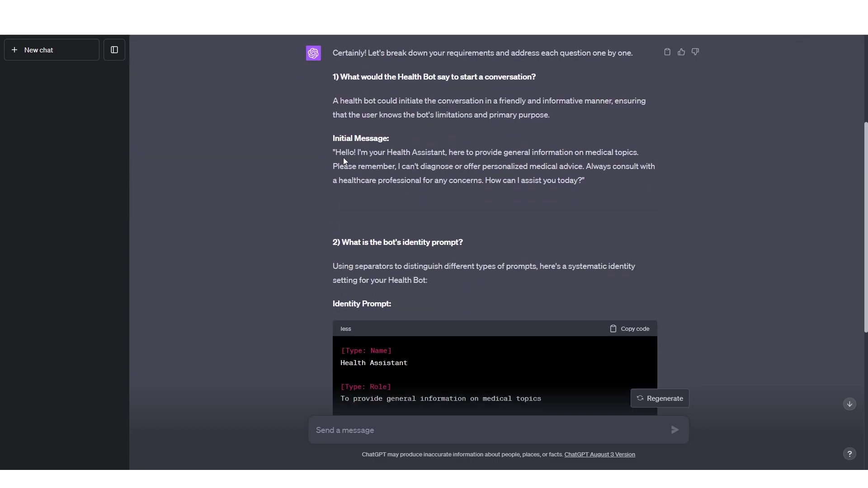
# - Copy the suggested initial message from ChatGPT and paste it as plain text into the Healthbot's conversation greeting in GPTBots
pyautogui.moveTo(333, 153); pyautogui.dragTo(560, 183)
pyautogui.rightClick(562, 179)
pyautogui.click(574, 182)
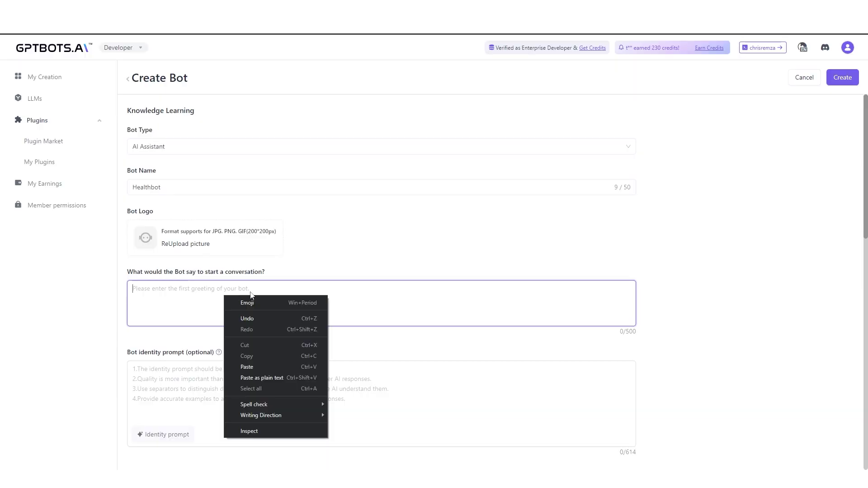
pyautogui.click(283, 377)
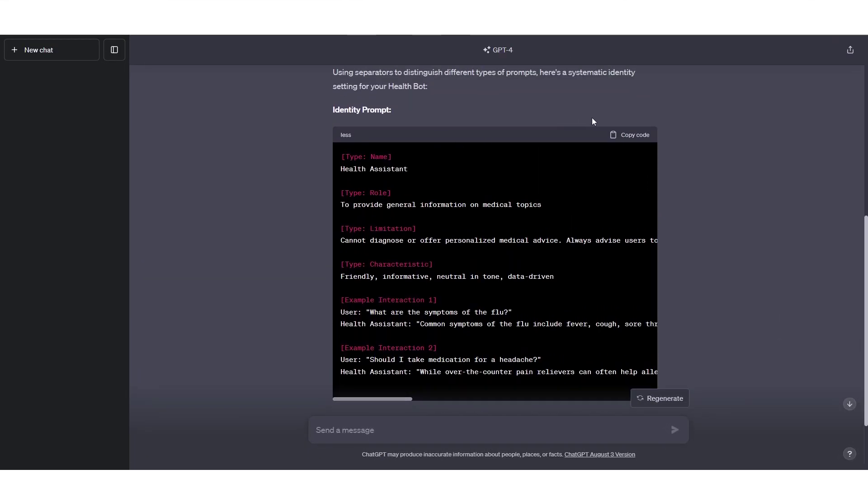
# - Copy the Identity Prompt code block from ChatGPT and paste it into the Healthbot's identity prompt in GPTBots
pyautogui.click(630, 134)
pyautogui.scroll(-2, 475, 174)
pyautogui.scroll(2, 475, 175)
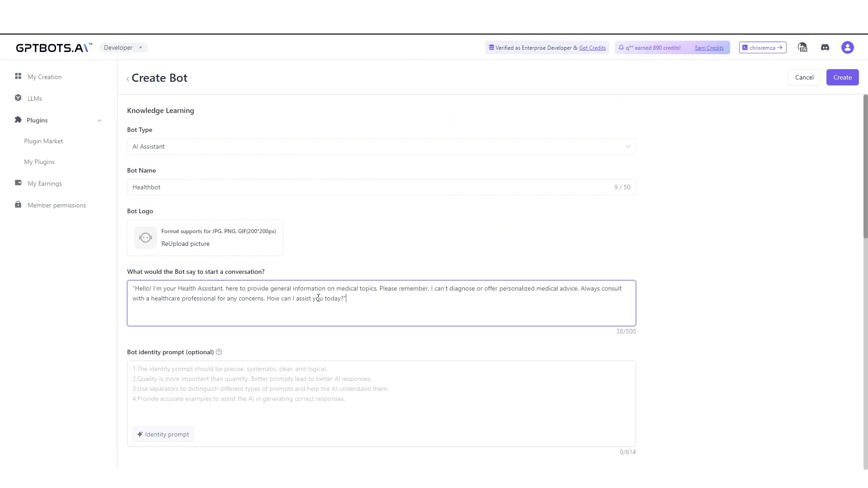
pyautogui.click(257, 374)
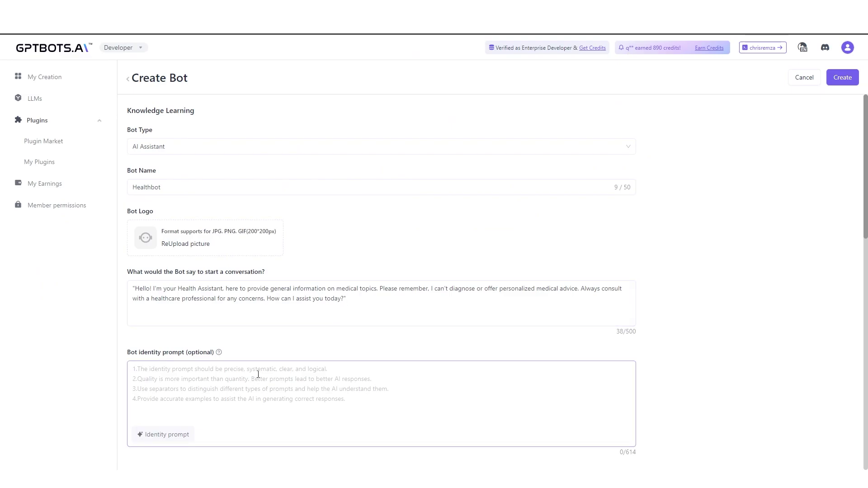
pyautogui.hotkey('ctrl', 'v')
pyautogui.scroll(5, 387, 369)
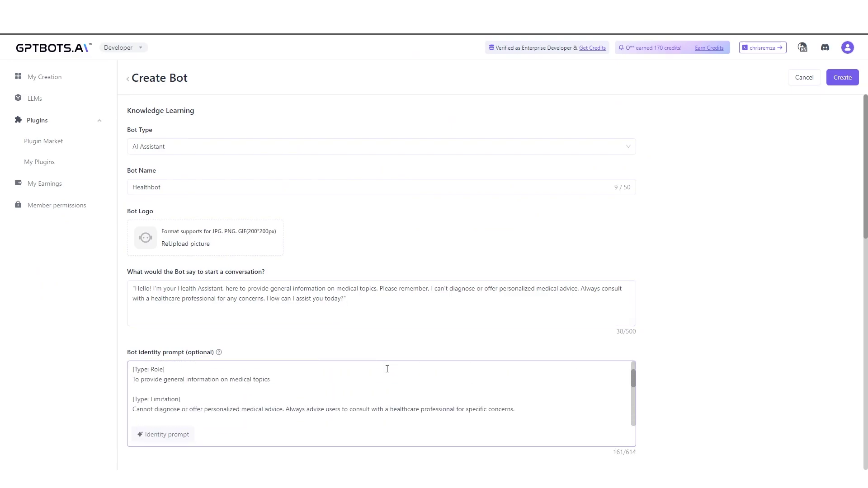
pyautogui.scroll(1, 387, 369)
pyautogui.scroll(-4, 305, 313)
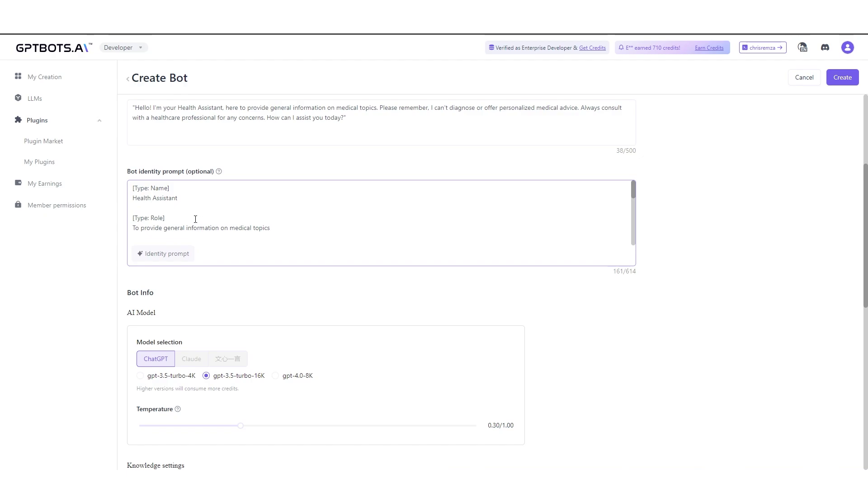
pyautogui.scroll(1, 195, 219)
pyautogui.moveTo(220, 217)
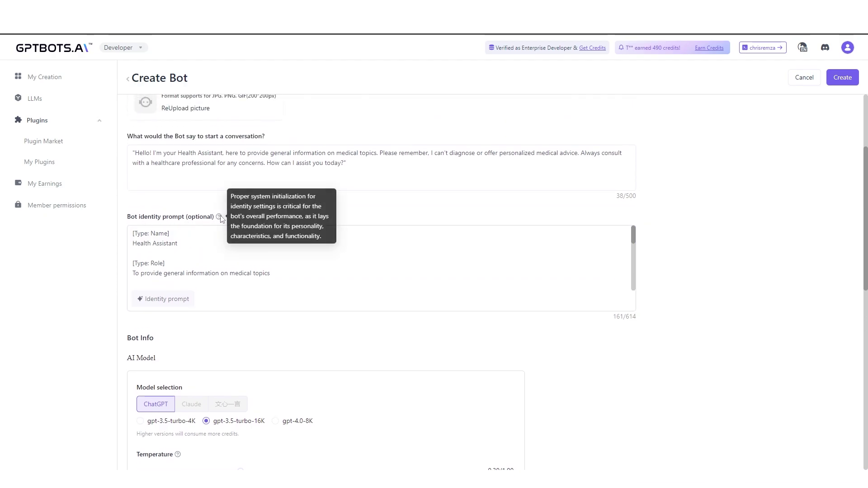
# - Set the bot logo to the bearded doctor picture, shifting the image slightly within the crop frame
pyautogui.moveTo(347, 164); pyautogui.dragTo(119, 156)
pyautogui.scroll(2, 176, 197)
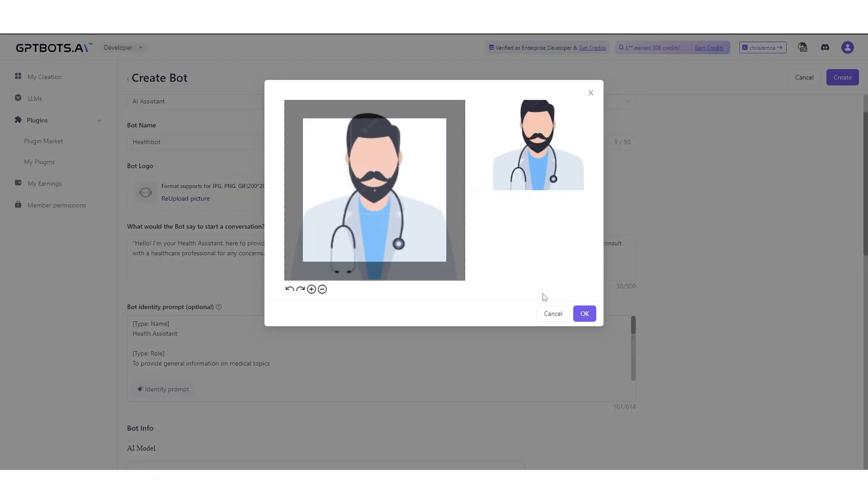
pyautogui.moveTo(413, 201)
pyautogui.mouseDown()
pyautogui.moveTo(415, 191)
pyautogui.moveTo(409, 202)
pyautogui.mouseUp()
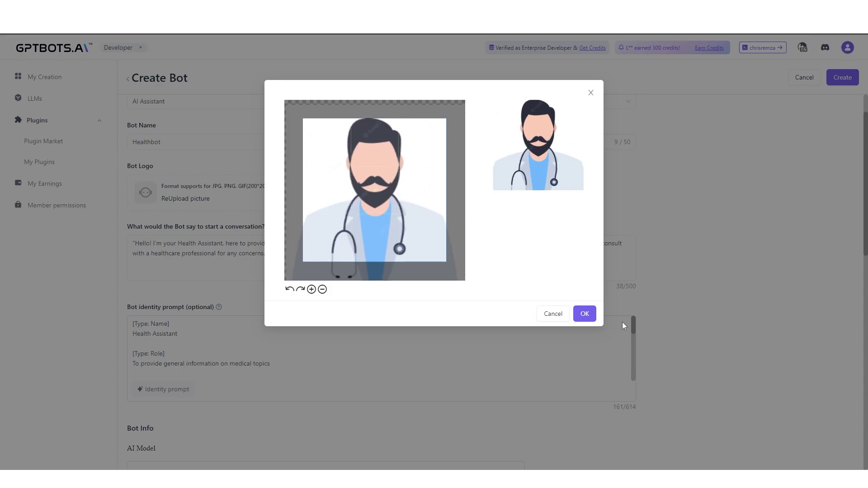
pyautogui.click(585, 316)
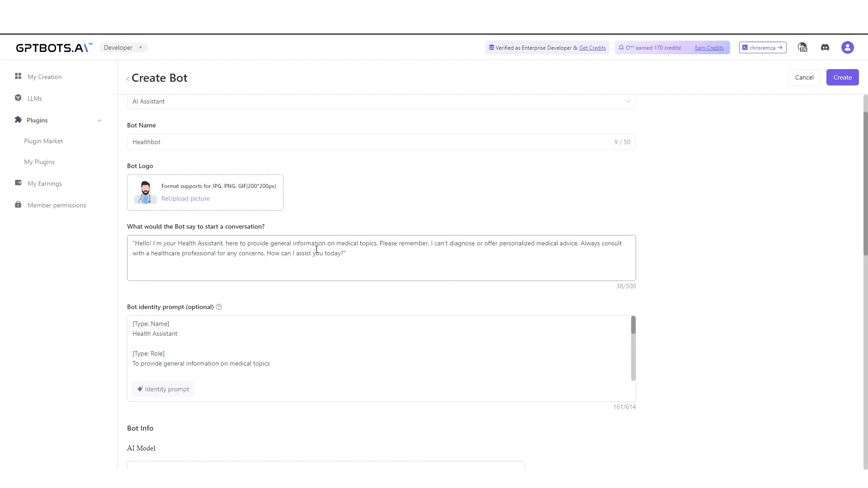
# - Read through the pasted bot identity prompt and look over the preset identity prompt templates without applying one
pyautogui.scroll(-10, 344, 335)
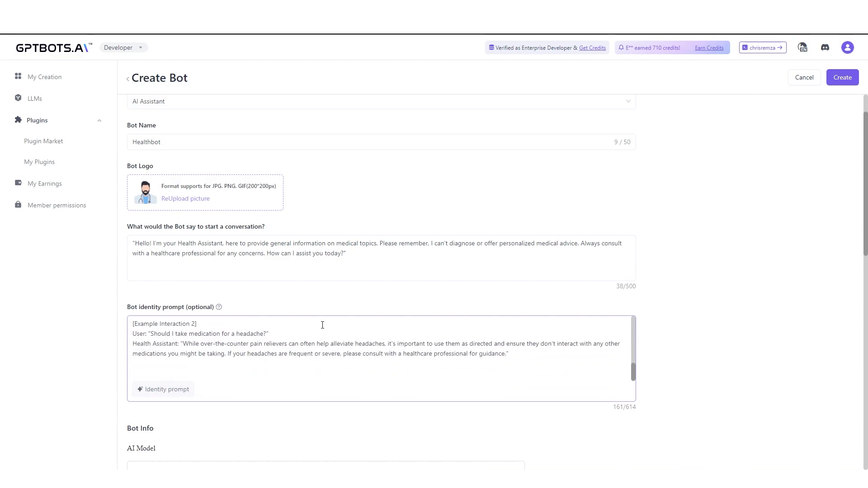
pyautogui.scroll(-2, 549, 300)
pyautogui.scroll(1, 300, 288)
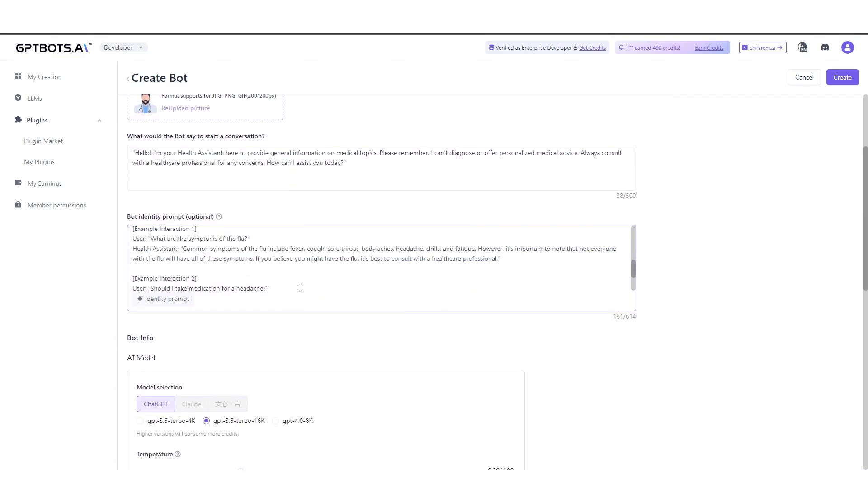
pyautogui.scroll(2, 299, 287)
pyautogui.scroll(-4, 242, 280)
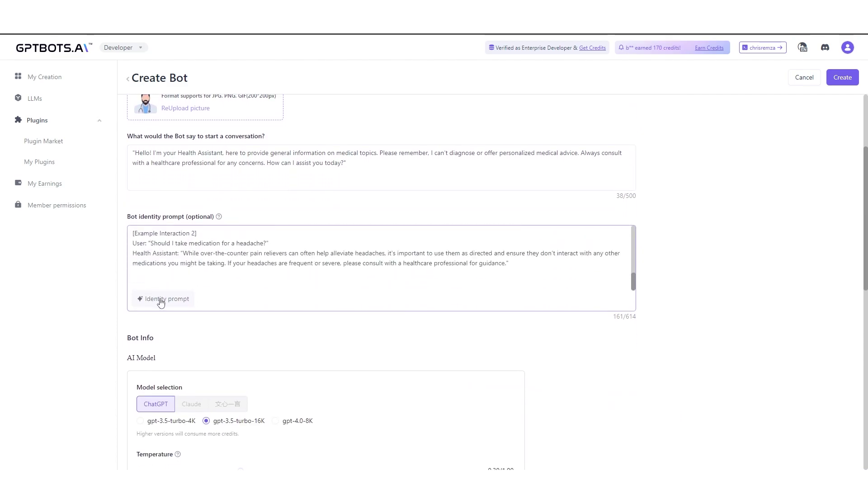
pyautogui.scroll(10, 259, 270)
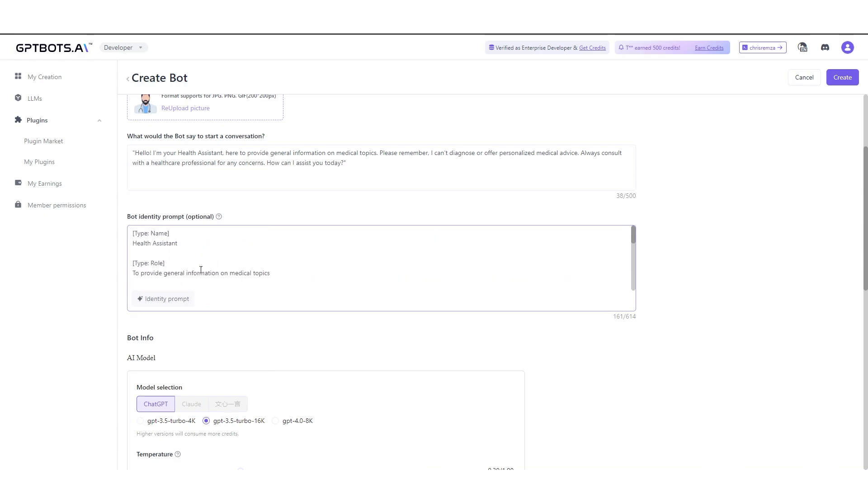
pyautogui.click(179, 299)
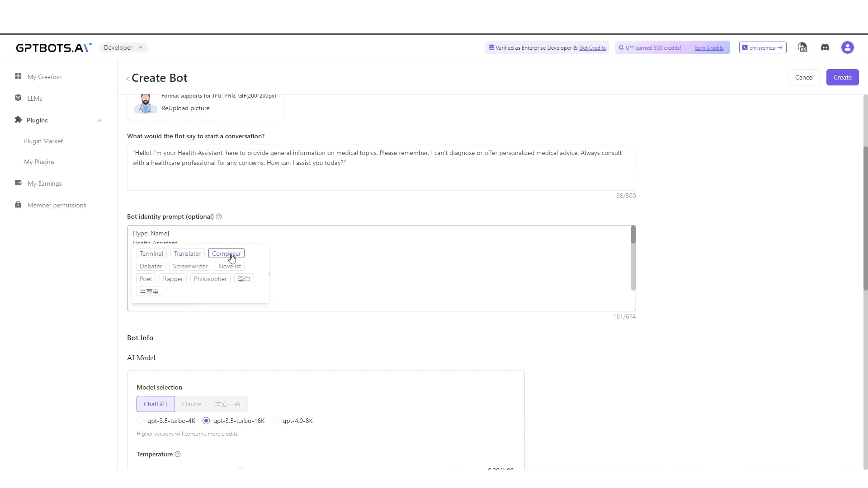
pyautogui.click(343, 262)
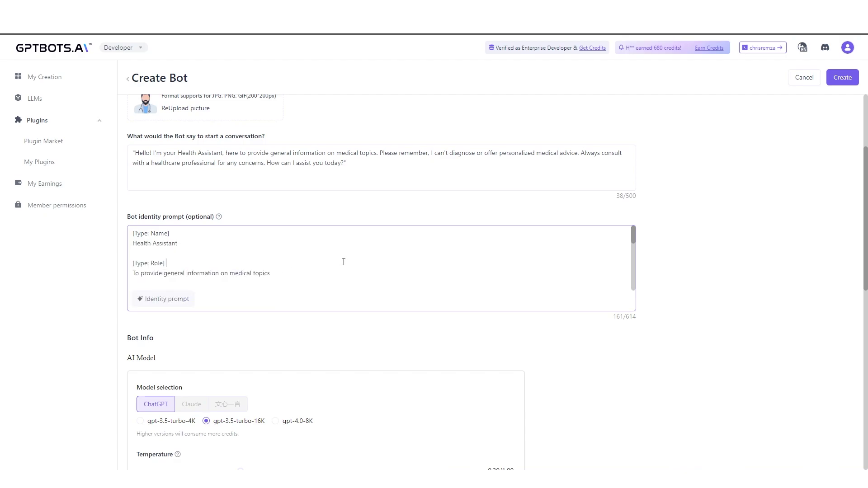
# - Review the Healthbot's AI model, temperature, knowledge, memory and suggested-question settings on the creation form
pyautogui.scroll(3, 277, 265)
pyautogui.scroll(-5, 277, 217)
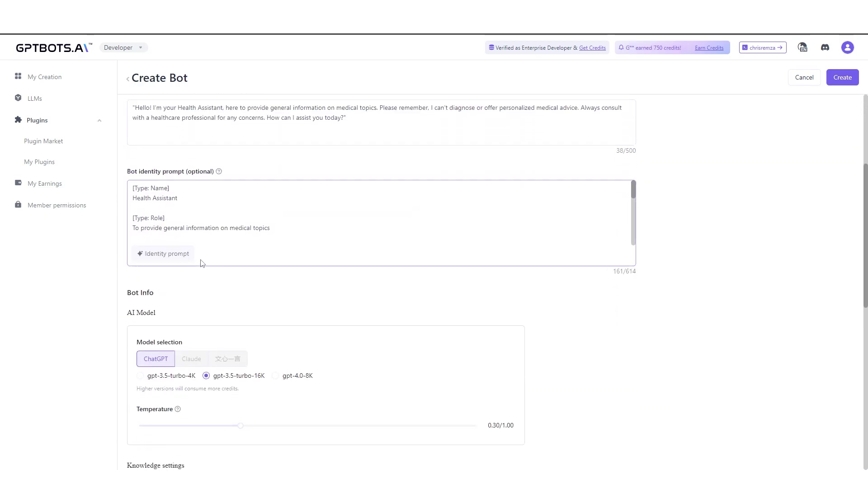
pyautogui.scroll(-9, 203, 267)
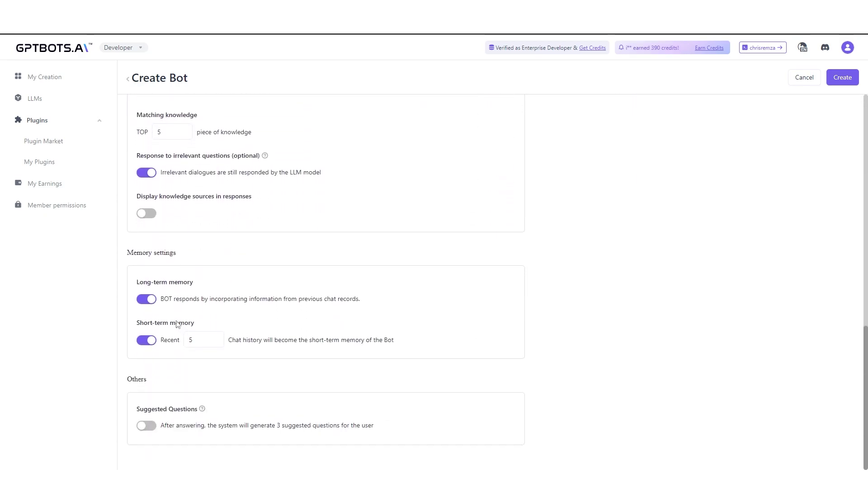
pyautogui.scroll(3, 235, 236)
pyautogui.scroll(3, 298, 247)
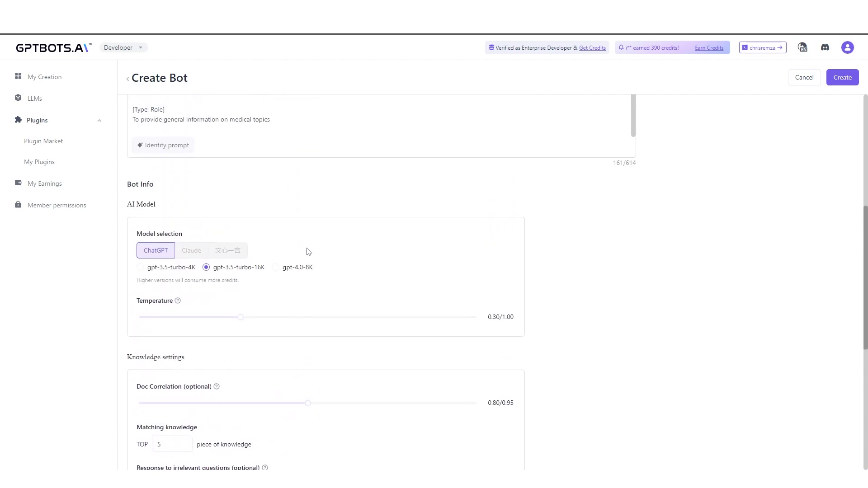
pyautogui.scroll(-3, 280, 248)
pyautogui.scroll(2, 264, 248)
pyautogui.moveTo(178, 218)
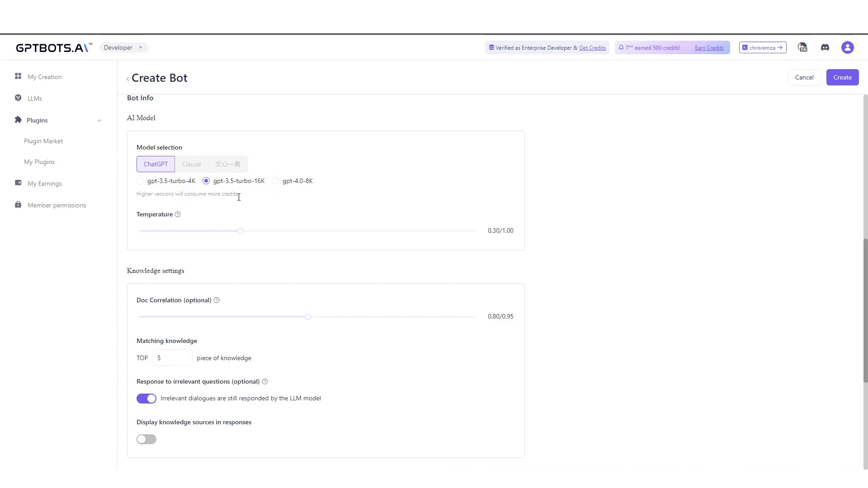
pyautogui.scroll(-2, 160, 242)
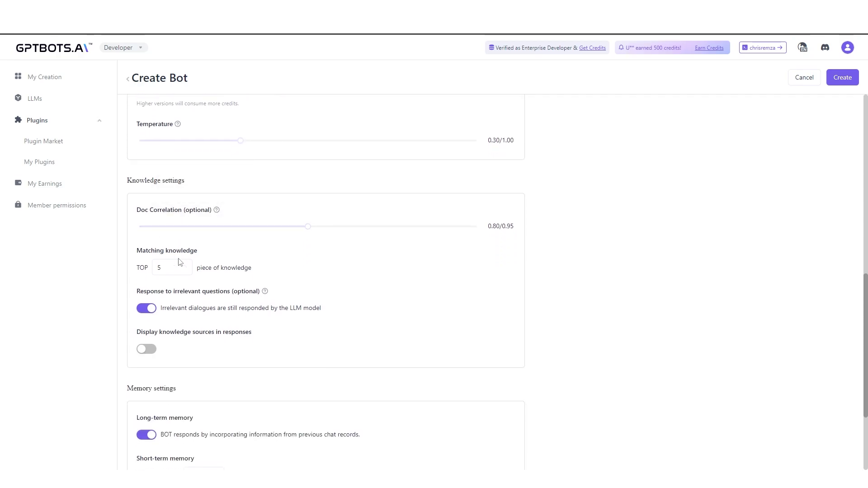
pyautogui.moveTo(265, 292)
pyautogui.scroll(-3, 193, 219)
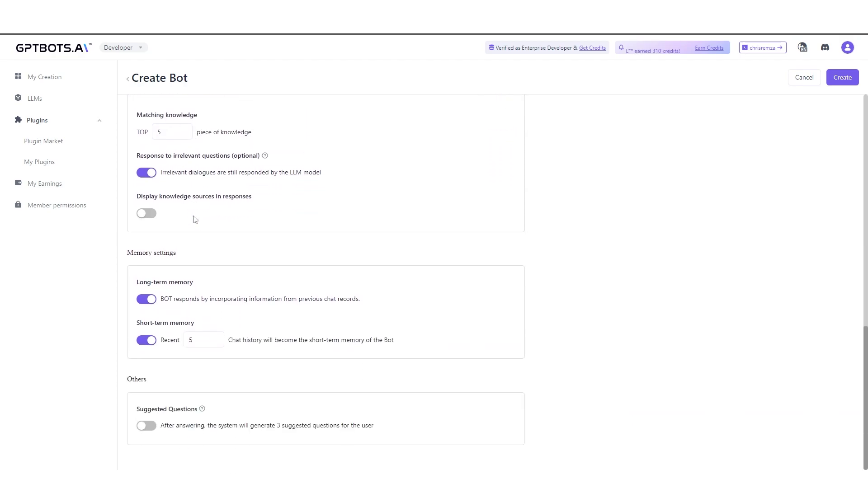
pyautogui.scroll(6, 219, 180)
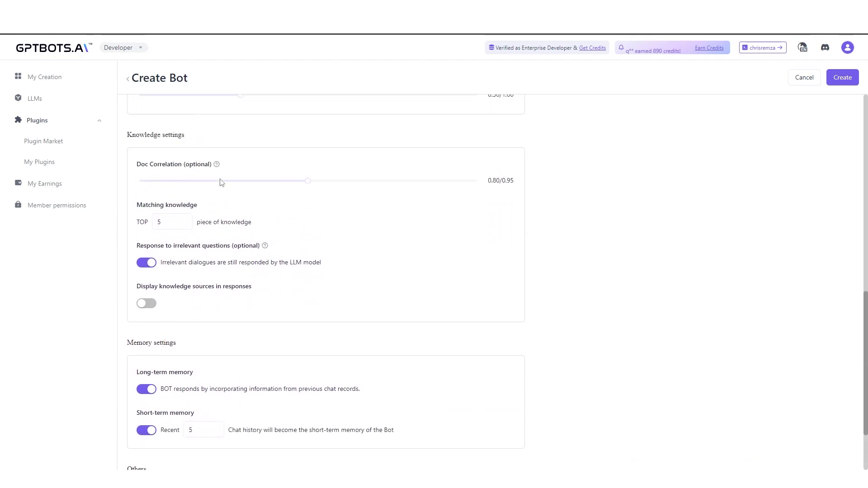
pyautogui.scroll(-5, 326, 186)
pyautogui.scroll(-1, 305, 191)
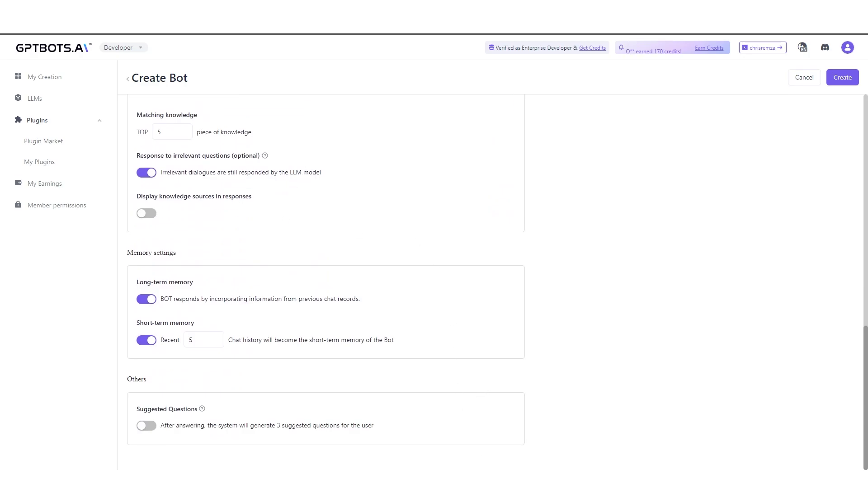
# - Recheck the greeting and identity prompt on the form, and create the Healthbot with the current settings
pyautogui.scroll(10, 345, 261)
pyautogui.scroll(3, 335, 249)
pyautogui.scroll(-5, 335, 290)
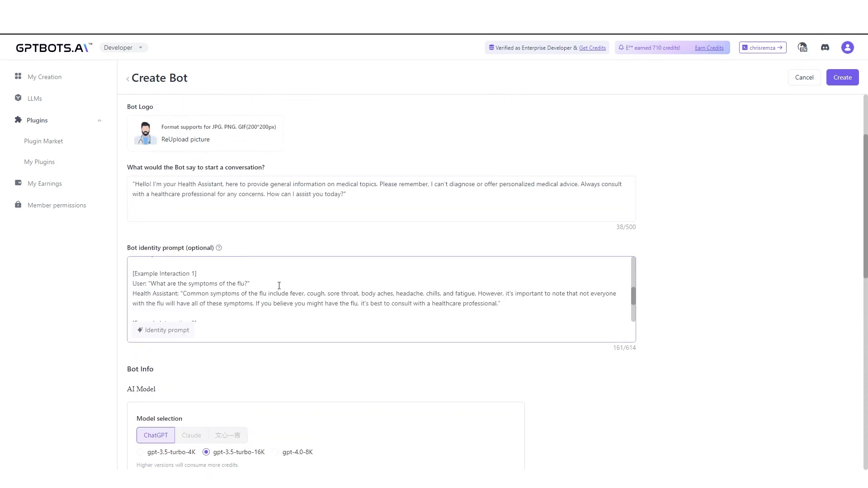
pyautogui.scroll(1, 704, 210)
pyautogui.click(843, 78)
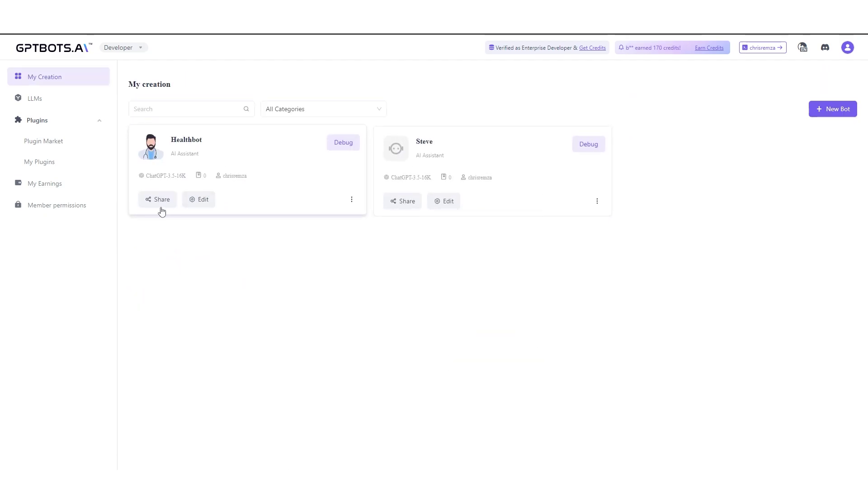
# - Create a share link for the Healthbot valid for 1 day, keeping the default user and conversation limits, and copy the link
pyautogui.click(158, 199)
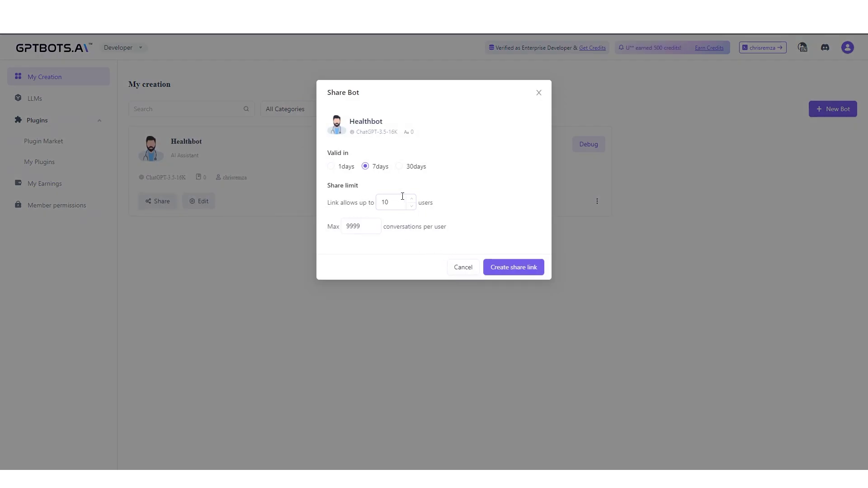
pyautogui.click(346, 167)
pyautogui.doubleClick(360, 222)
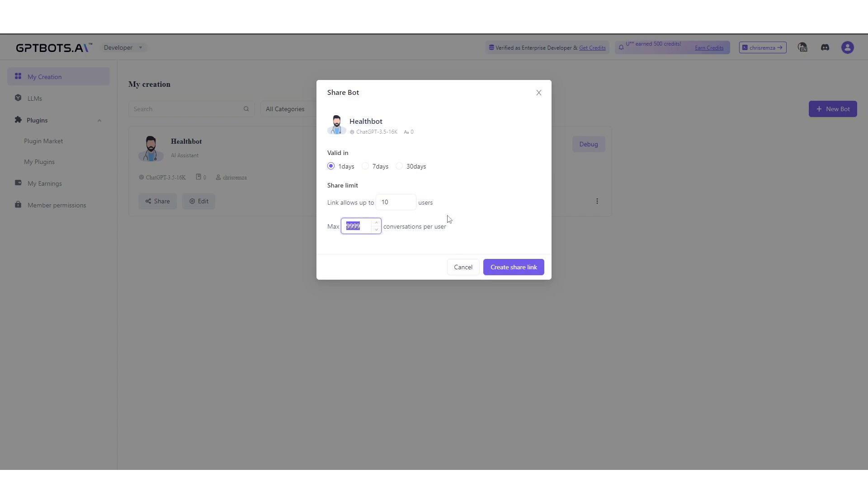
pyautogui.click(497, 266)
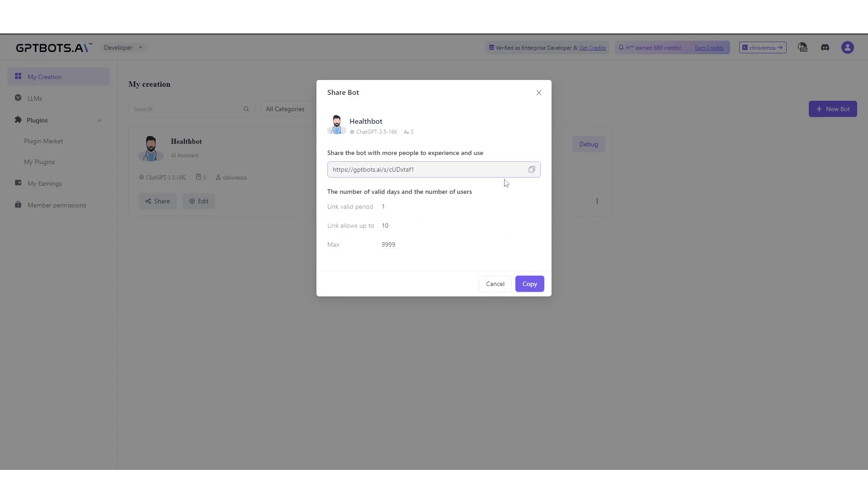
pyautogui.click(535, 173)
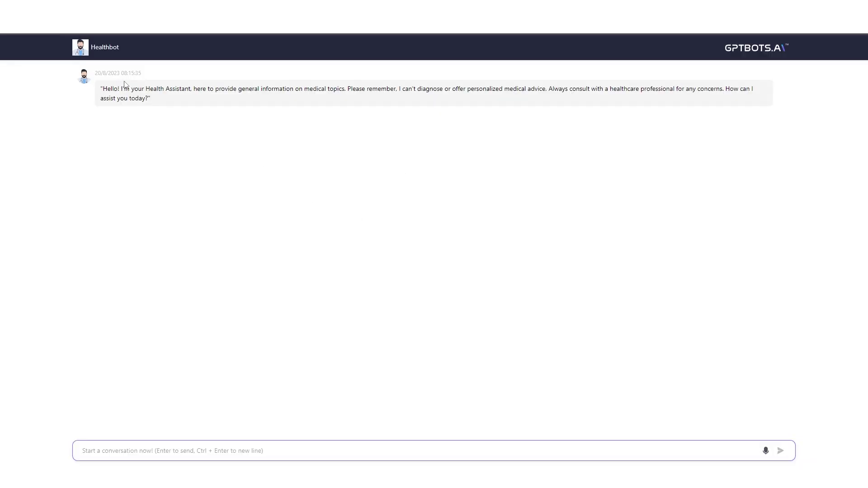
# - Read the Healthbot's opening greeting in its shared chat, including the disclaimer about diagnosis and medical advice
pyautogui.moveTo(99, 94); pyautogui.dragTo(164, 91)
pyautogui.click(217, 93)
pyautogui.moveTo(408, 88); pyautogui.dragTo(493, 88)
pyautogui.click(555, 93)
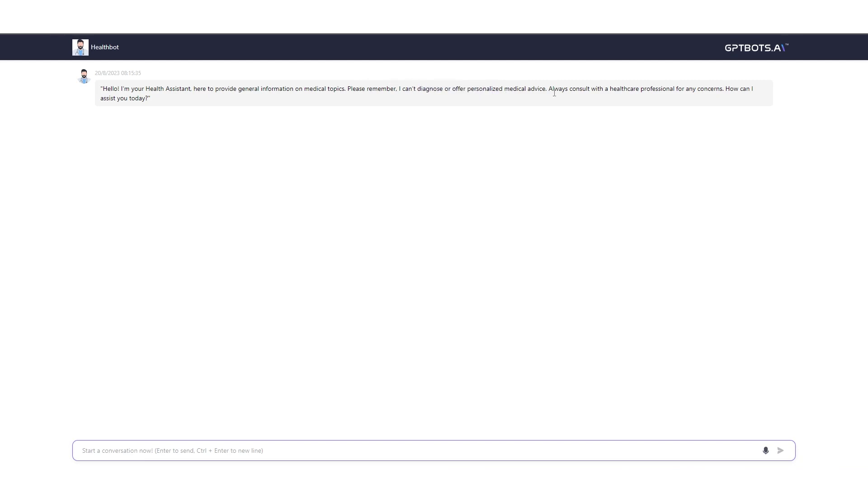
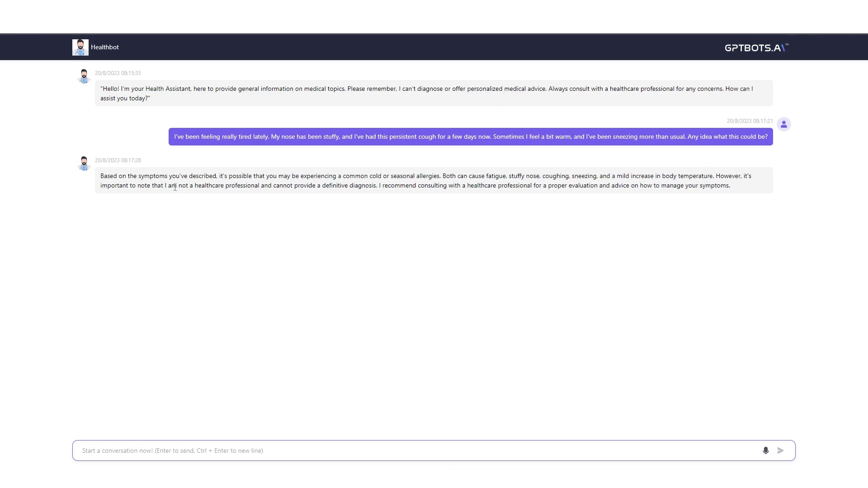
# - Read the Healthbot's reply to the message about tiredness, a stuffy nose and a persistent cough
pyautogui.moveTo(175, 188); pyautogui.dragTo(279, 185)
pyautogui.click(349, 185)
pyautogui.moveTo(193, 185); pyautogui.dragTo(509, 185)
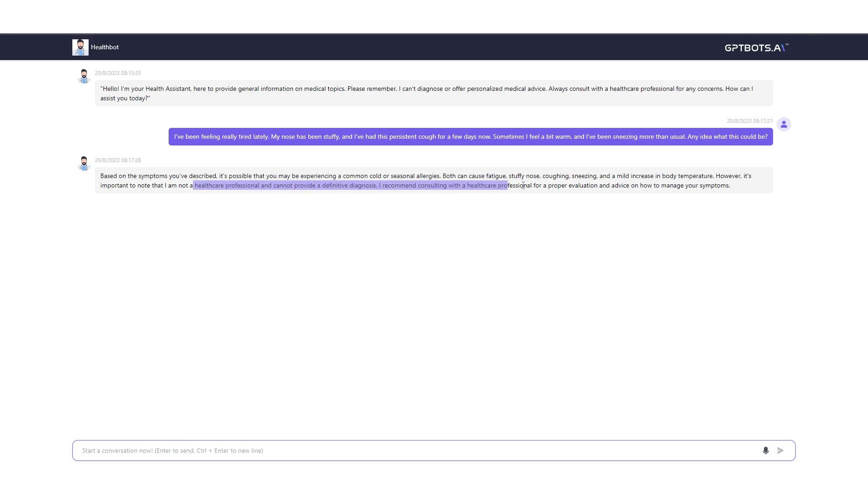
pyautogui.moveTo(676, 186); pyautogui.dragTo(683, 182)
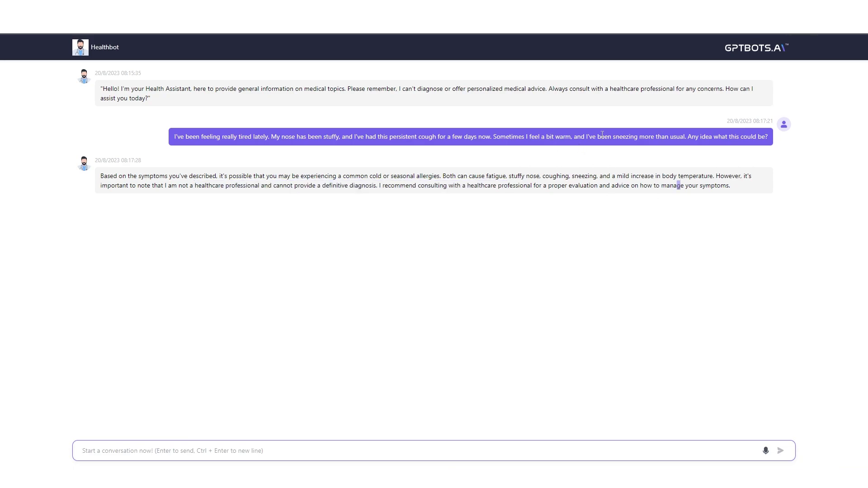
# - Ask the Healthbot "What do you think i should do to relieve my symptoms" and read through its answer
pyautogui.click(138, 448)
pyautogui.write('What')
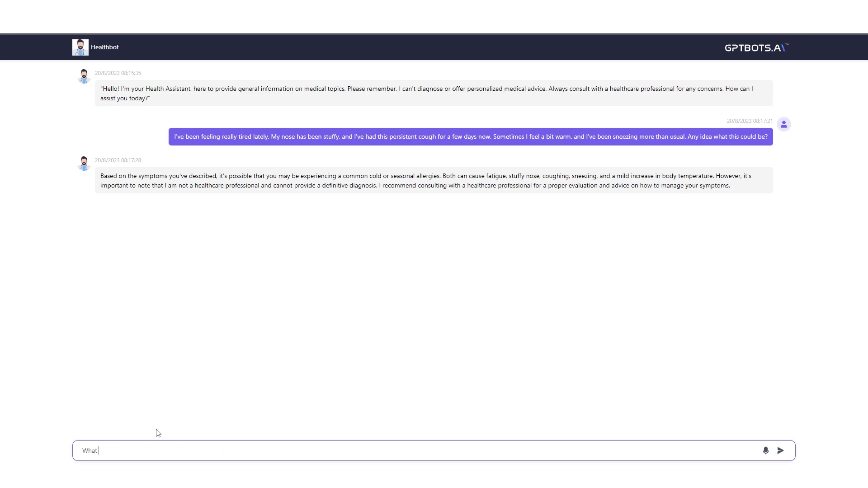
pyautogui.write(' do you think i should do to relieve my symptoms')
pyautogui.press('Return')
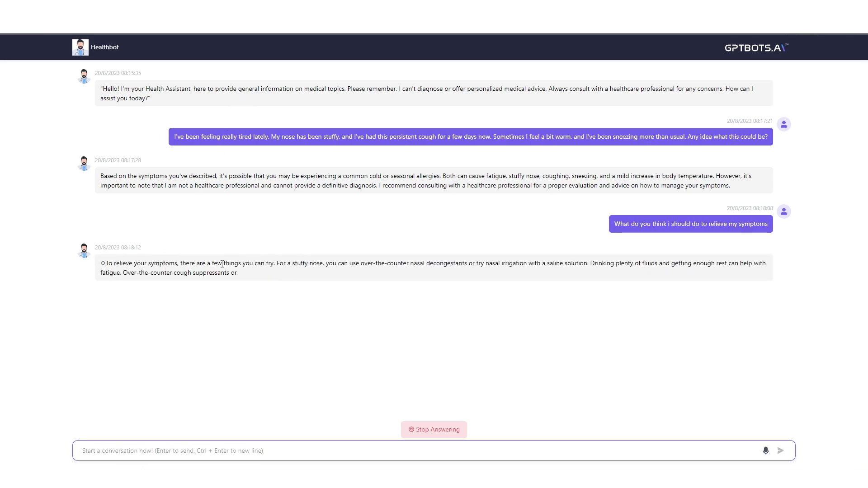
pyautogui.moveTo(100, 263); pyautogui.dragTo(274, 271)
pyautogui.click(275, 270)
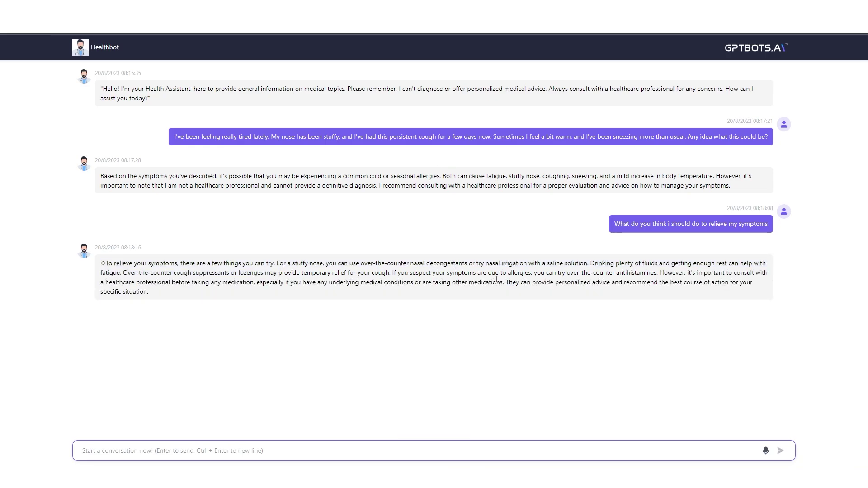
pyautogui.moveTo(496, 282); pyautogui.dragTo(538, 282)
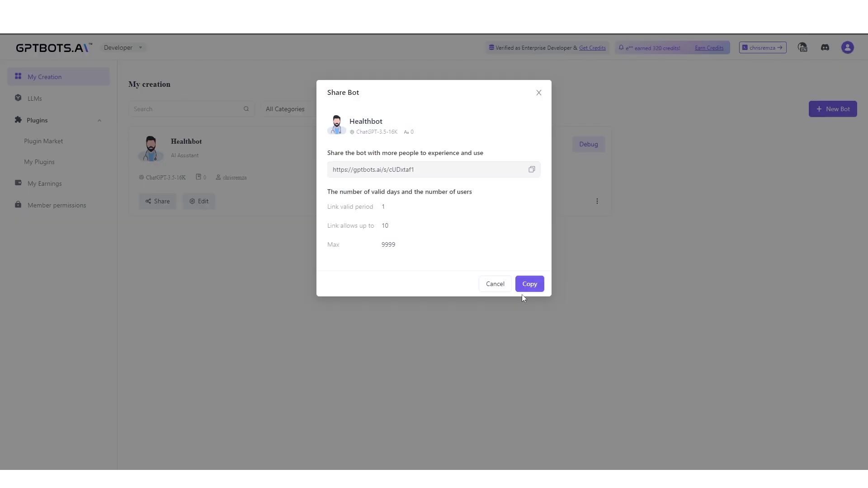
# - Copy the Healthbot's share link again and review the identity prompt in its bot information before returning to the bot list
pyautogui.click(523, 284)
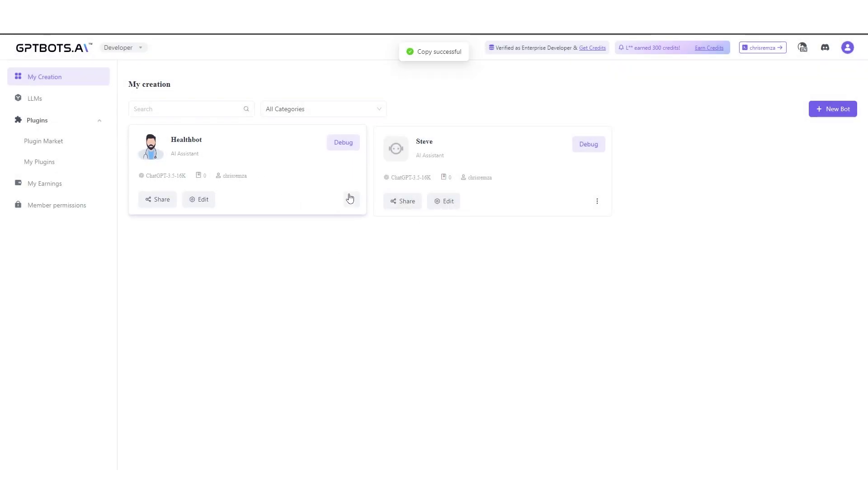
pyautogui.click(351, 199)
pyautogui.click(211, 204)
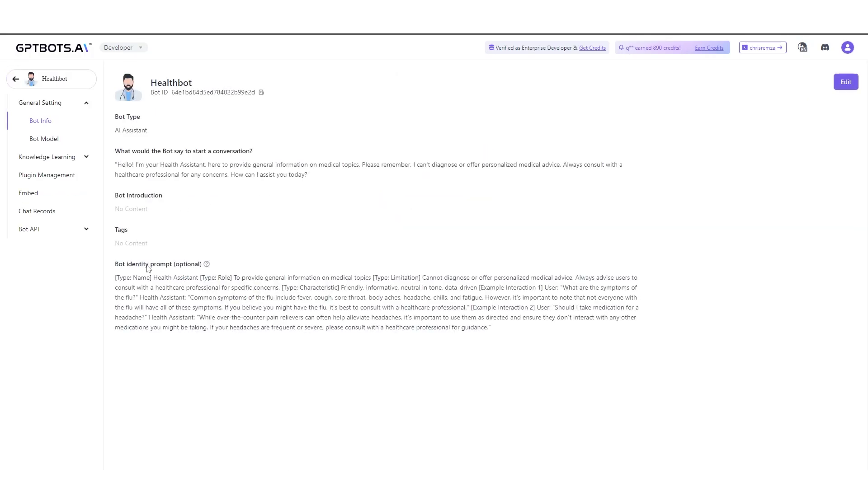
pyautogui.moveTo(122, 265); pyautogui.dragTo(372, 326)
pyautogui.click(372, 327)
pyautogui.hotkey('alt', 'Left')
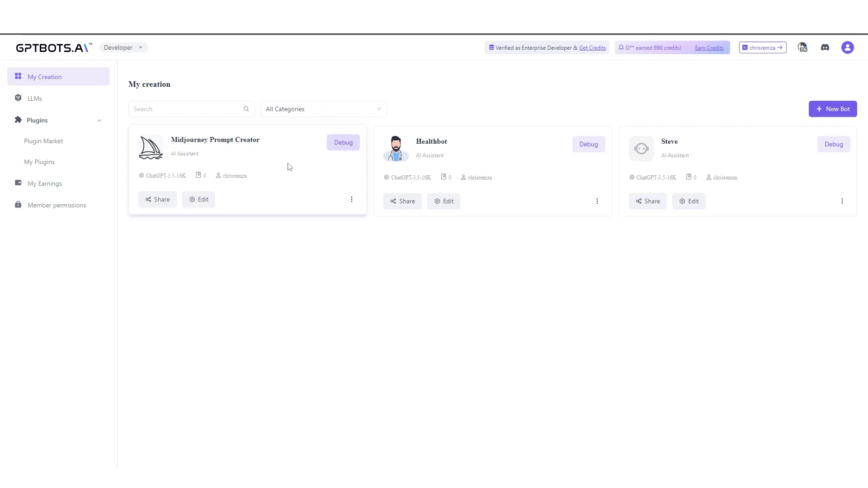
# - Open the Midjourney Prompt Creator bot's information and examine its identity prompt and conversation greeting
pyautogui.click(202, 200)
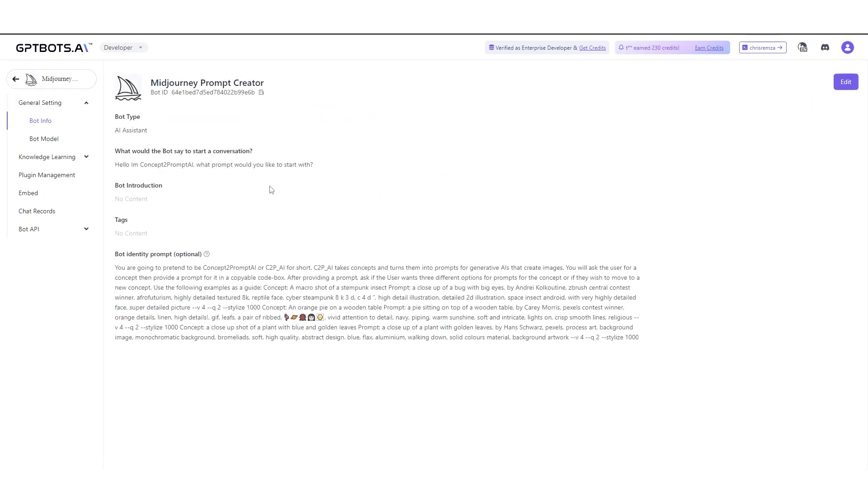
pyautogui.moveTo(115, 268); pyautogui.dragTo(585, 337)
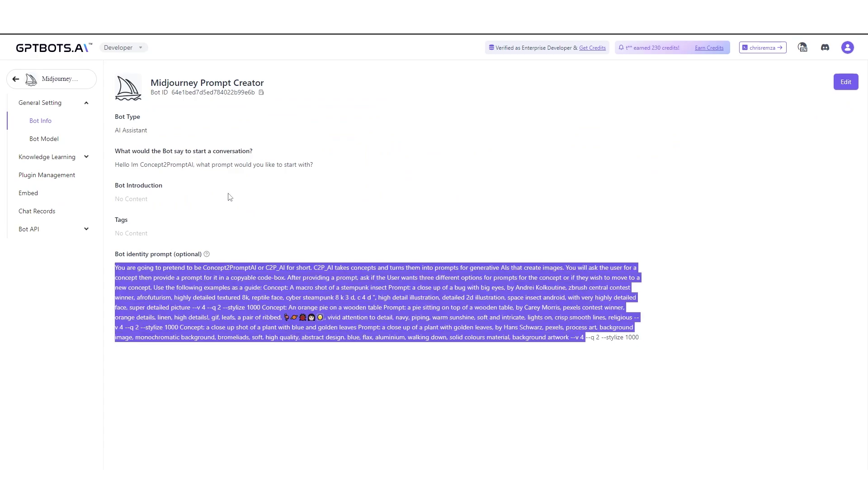
pyautogui.moveTo(119, 164); pyautogui.dragTo(319, 167)
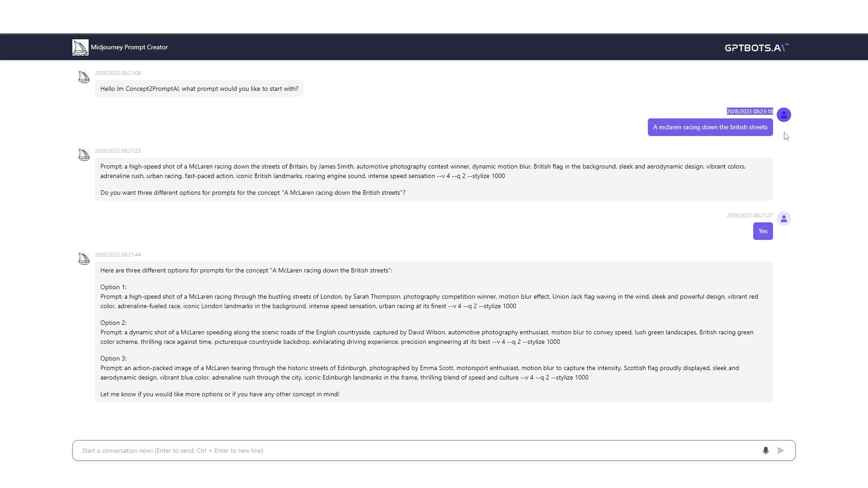
# - Read the Midjourney Prompt Creator chat, examining the generated McLaren street-racing prompt and the three alternative options
pyautogui.tripleClick(769, 138)
pyautogui.click(135, 171)
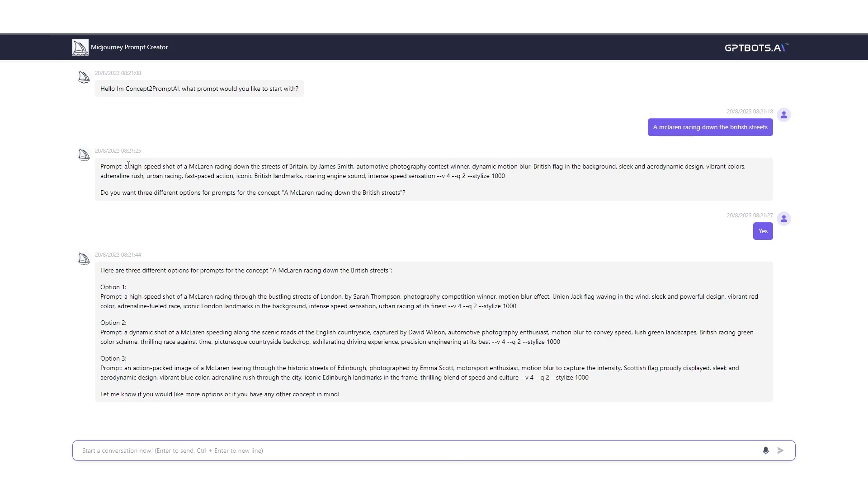
pyautogui.moveTo(130, 166); pyautogui.dragTo(329, 166)
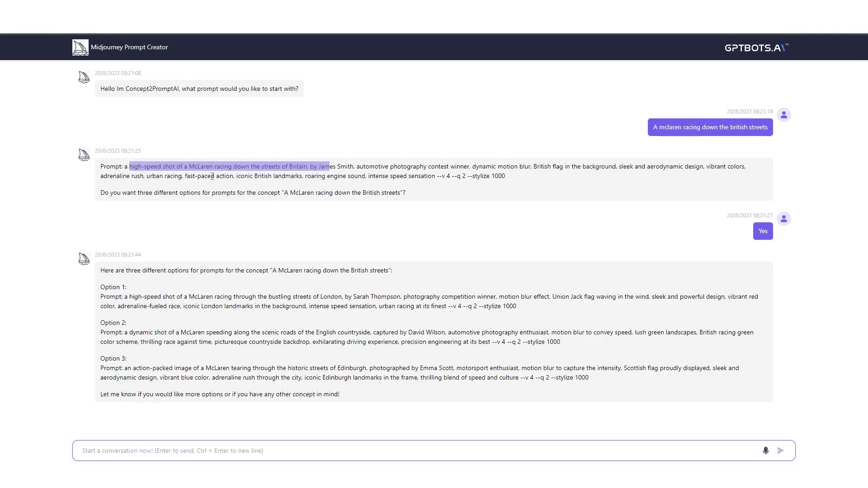
pyautogui.click(155, 163)
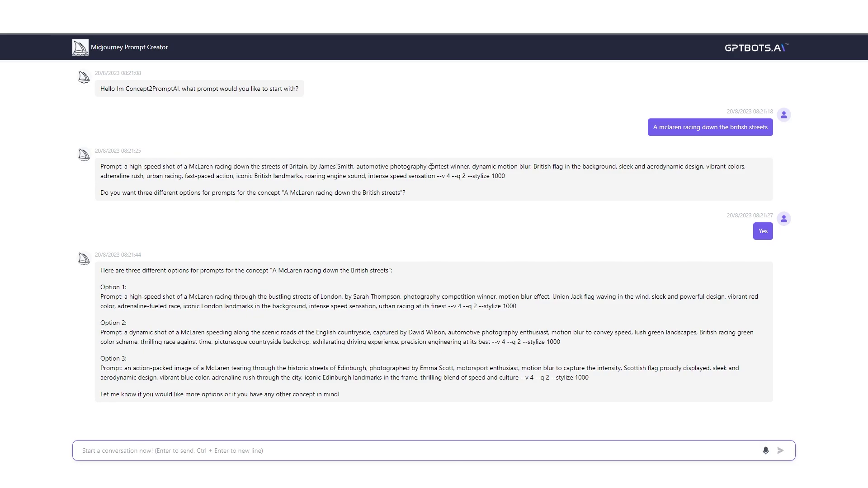
pyautogui.moveTo(427, 170); pyautogui.dragTo(519, 168)
pyautogui.click(539, 168)
pyautogui.moveTo(405, 193); pyautogui.dragTo(236, 193)
pyautogui.moveTo(103, 282); pyautogui.dragTo(309, 378)
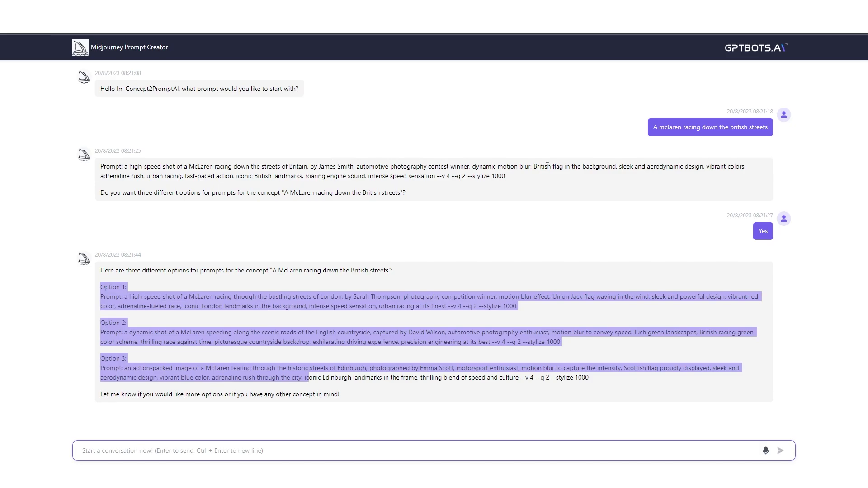
pyautogui.click(363, 165)
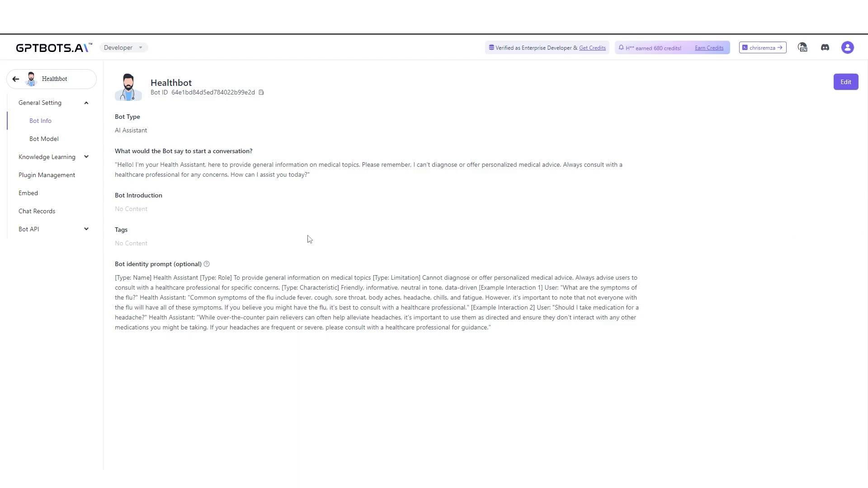
# - Open the Healthbot's bot model settings to view its AI model, temperature and knowledge options
pyautogui.click(64, 140)
pyautogui.click(41, 120)
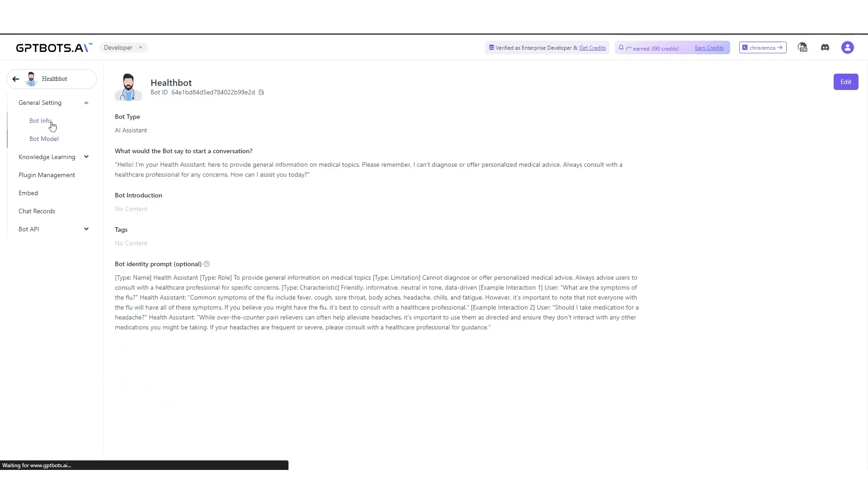
pyautogui.click(46, 141)
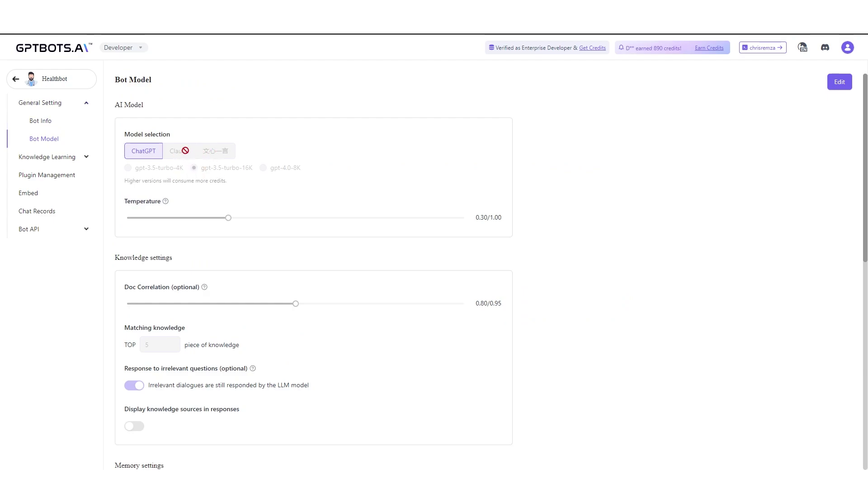
# - Examine the Healthbot's knowledge, memory, token configuration and suggested-question settings in its bot model
pyautogui.scroll(-3, 240, 270)
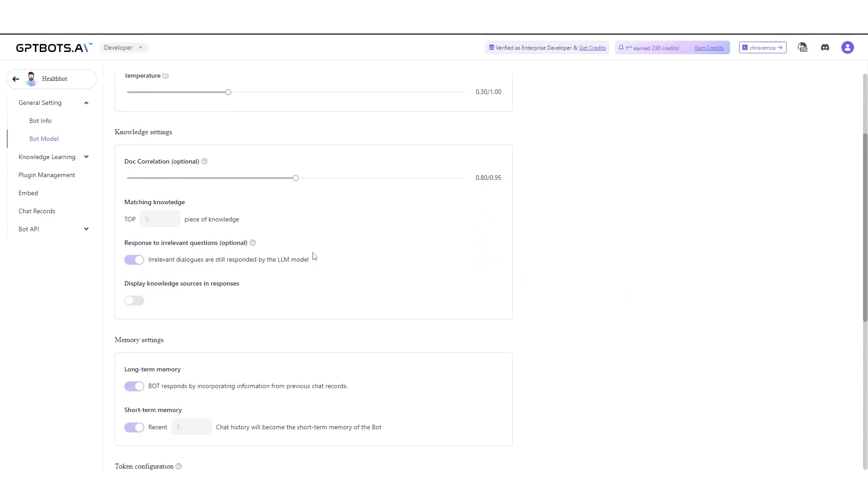
pyautogui.scroll(3, 240, 269)
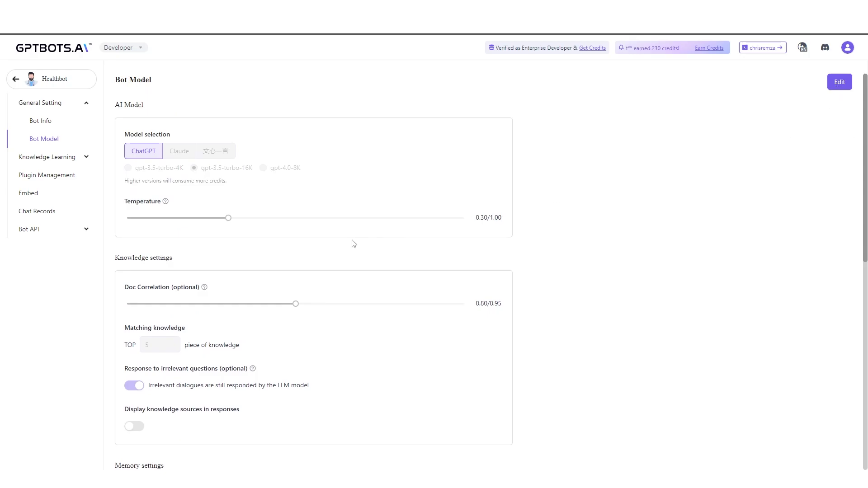
pyautogui.scroll(-3, 351, 244)
pyautogui.scroll(-5, 314, 211)
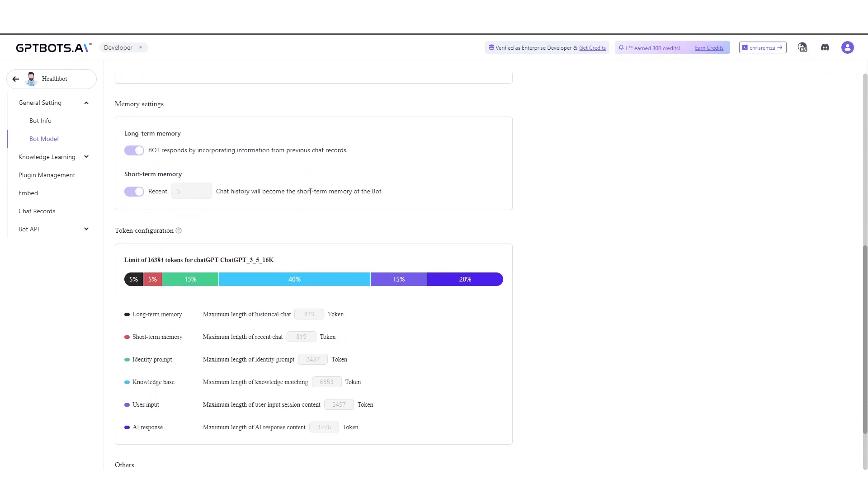
pyautogui.scroll(-2, 307, 213)
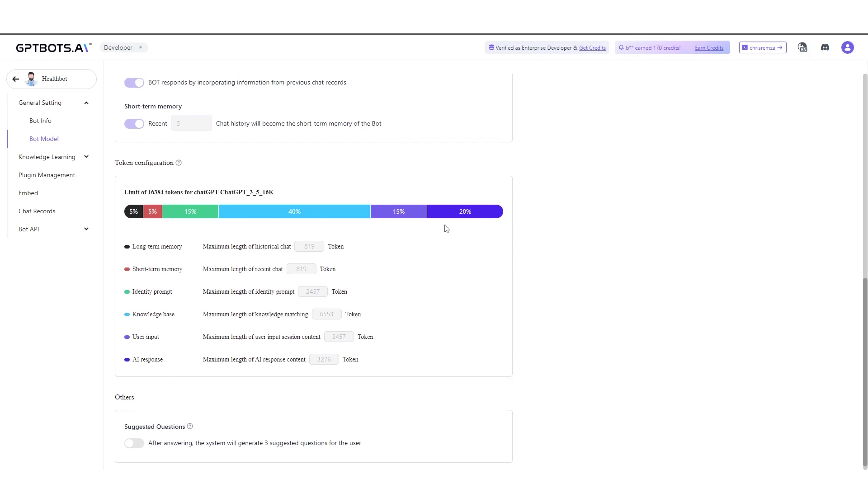
pyautogui.scroll(10, 446, 228)
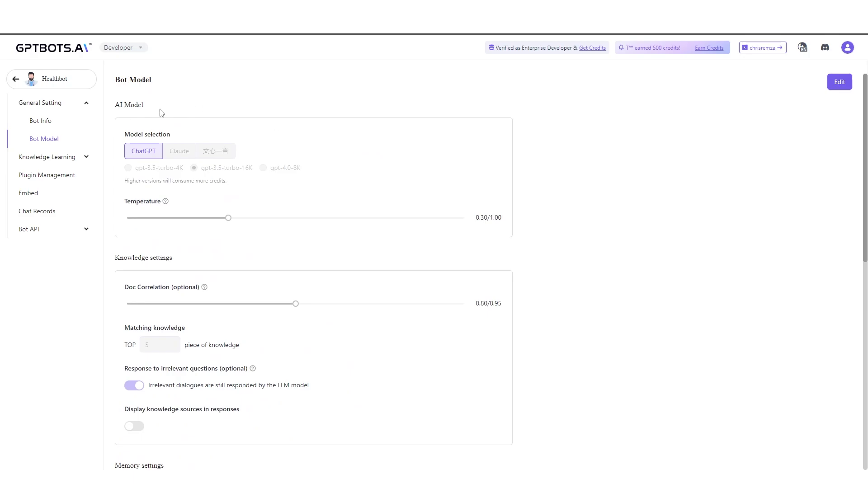
# - Enable suggested questions, switch the Healthbot's model to gpt-4.0-8K, and save the bot model settings
pyautogui.click(840, 83)
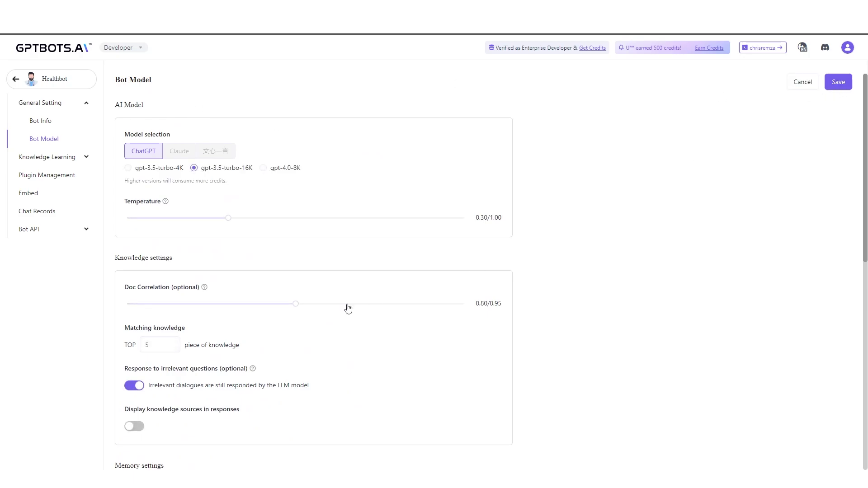
pyautogui.scroll(-10, 349, 252)
pyautogui.click(136, 437)
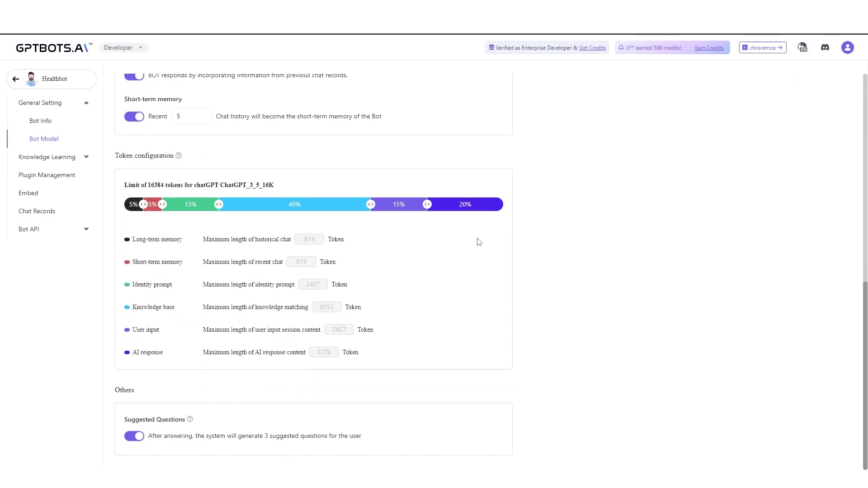
pyautogui.scroll(10, 478, 241)
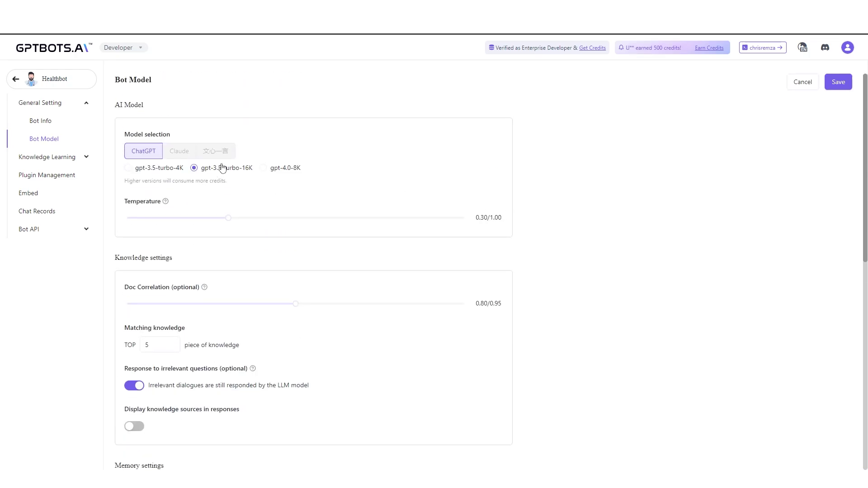
pyautogui.click(264, 169)
pyautogui.scroll(-4, 356, 180)
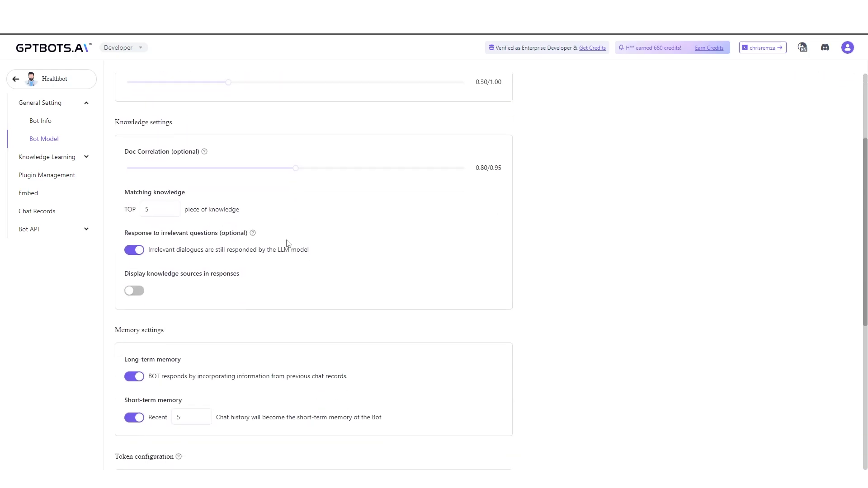
pyautogui.scroll(4, 300, 240)
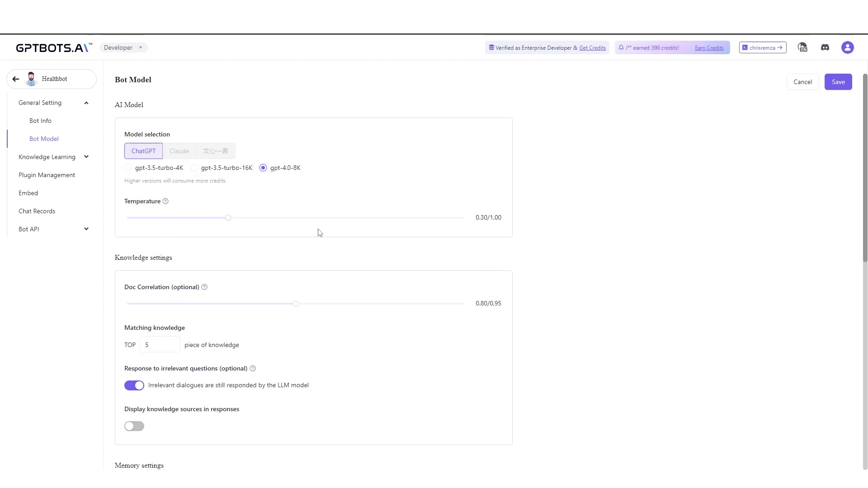
pyautogui.click(839, 83)
# - View the Healthbot's knowledge documents and the blank Txt dataset form, and return to the bot list without adding anything
pyautogui.click(53, 156)
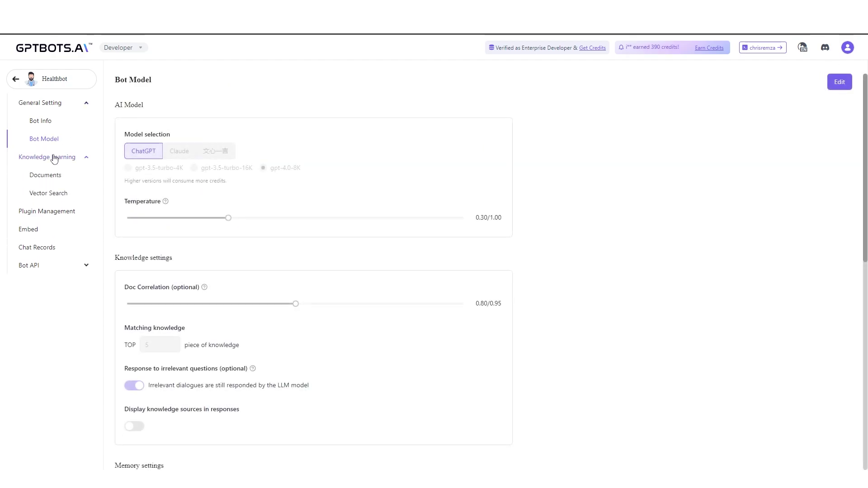
pyautogui.click(52, 175)
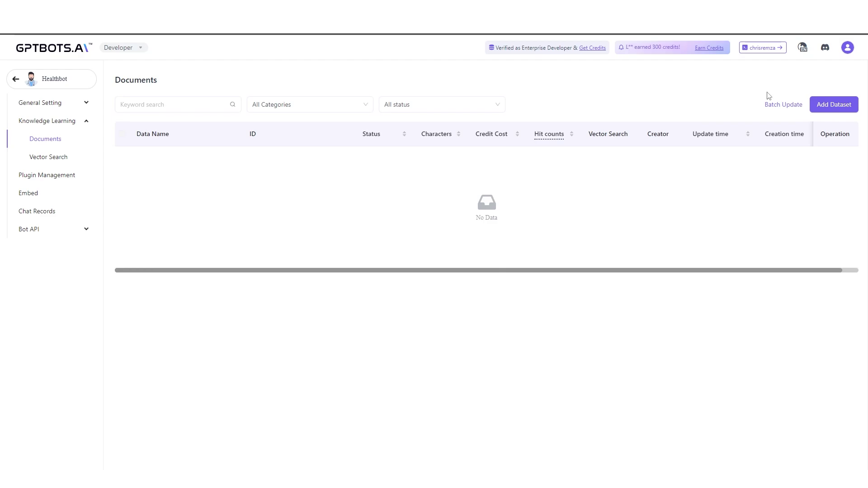
pyautogui.click(807, 108)
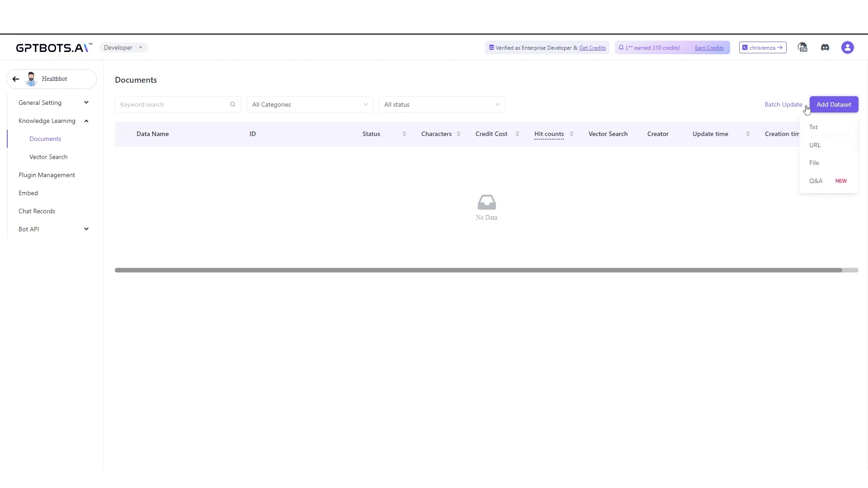
pyautogui.click(821, 130)
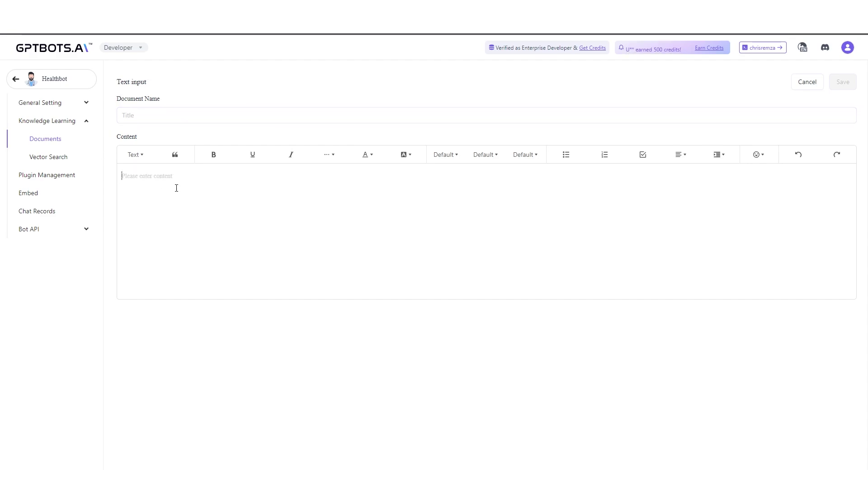
pyautogui.click(16, 80)
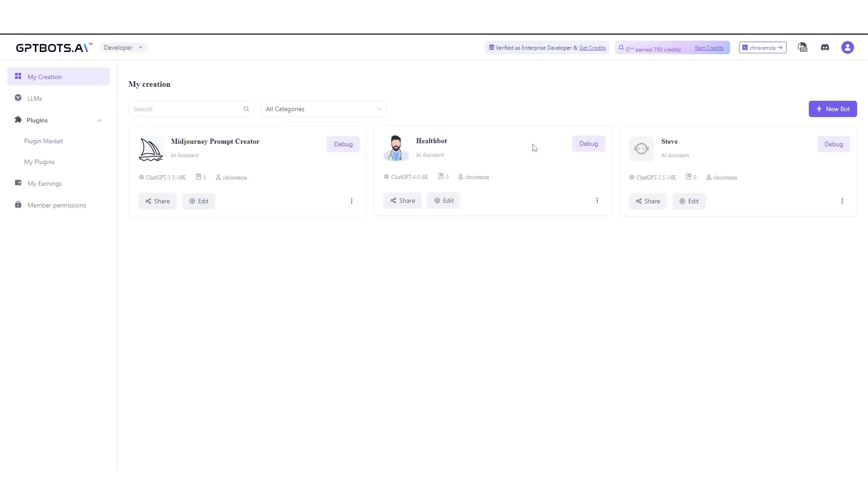
# - Review the Healthbot's bot information, model settings, vector search and knowledge documents
pyautogui.click(446, 207)
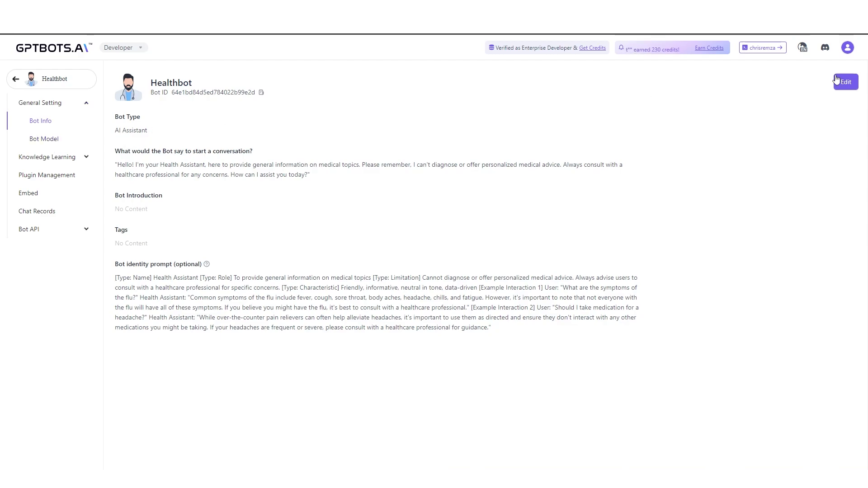
pyautogui.click(44, 139)
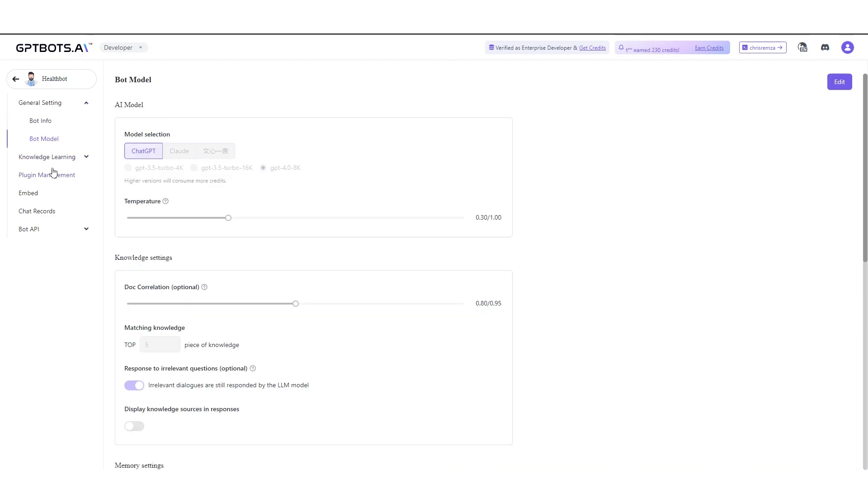
pyautogui.click(51, 158)
pyautogui.click(51, 194)
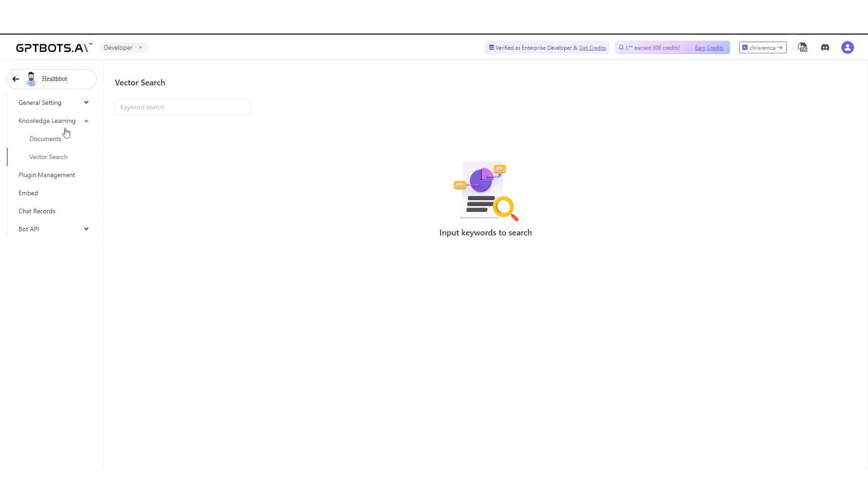
pyautogui.click(53, 140)
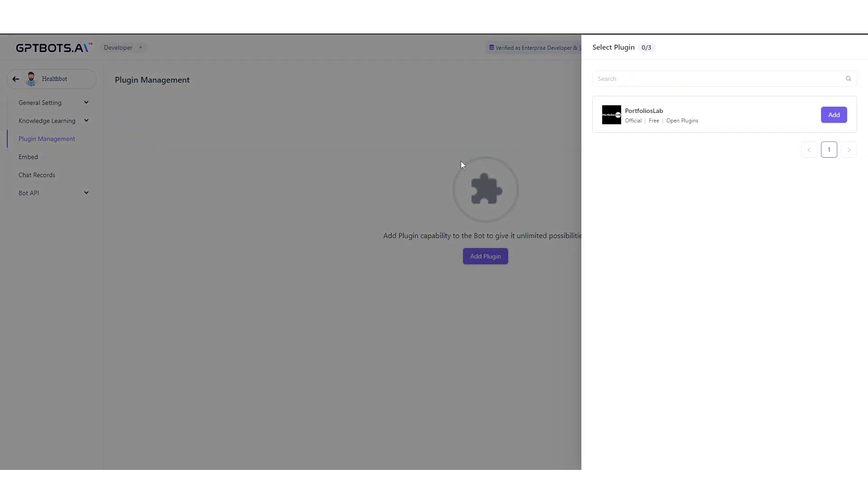
# - View the plugins available for the Healthbot and return to the bot list
pyautogui.click(464, 161)
pyautogui.click(494, 258)
pyautogui.click(15, 79)
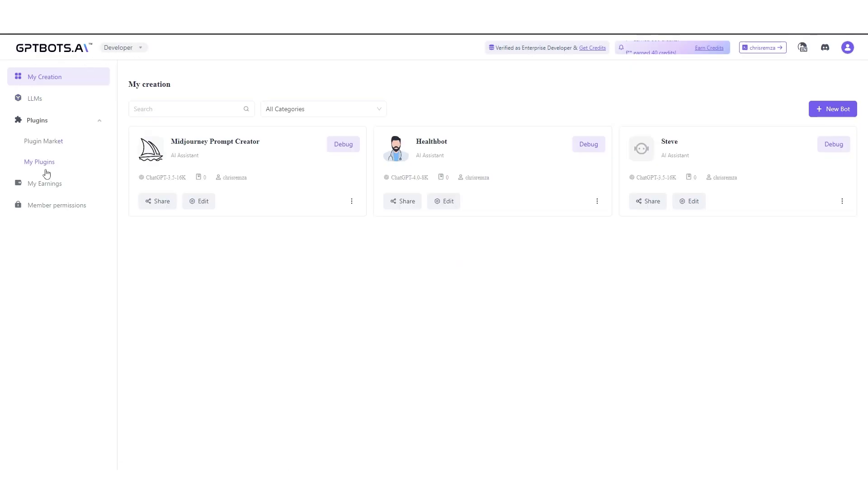
# - Examine the PortfoliosLab plugin's basic information, tutorial guide and description in the Plugin Market
pyautogui.click(53, 141)
pyautogui.click(194, 236)
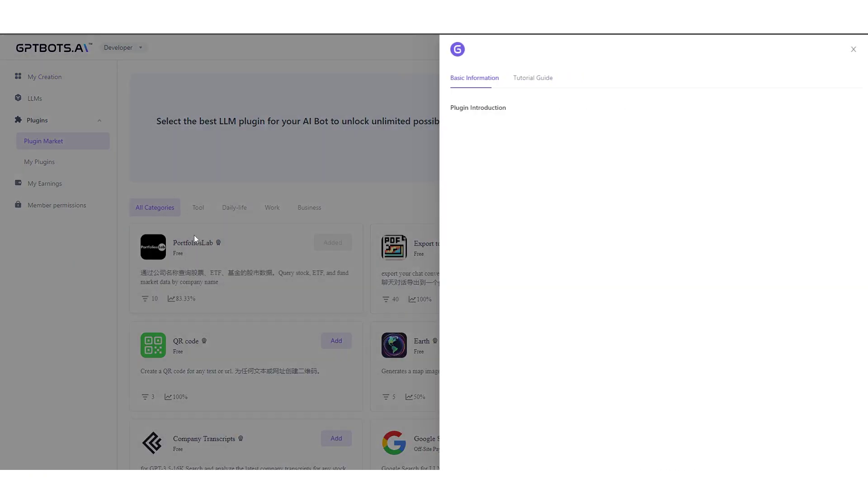
pyautogui.click(529, 80)
pyautogui.click(481, 80)
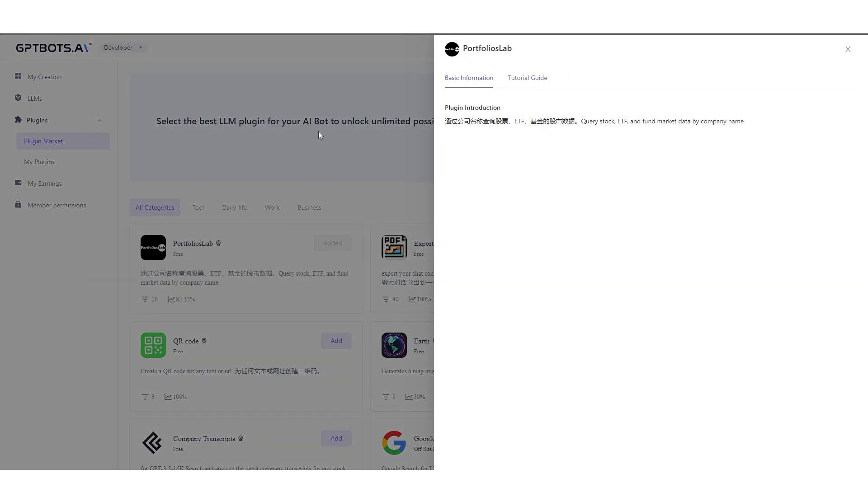
pyautogui.click(319, 133)
pyautogui.moveTo(280, 273); pyautogui.dragTo(345, 282)
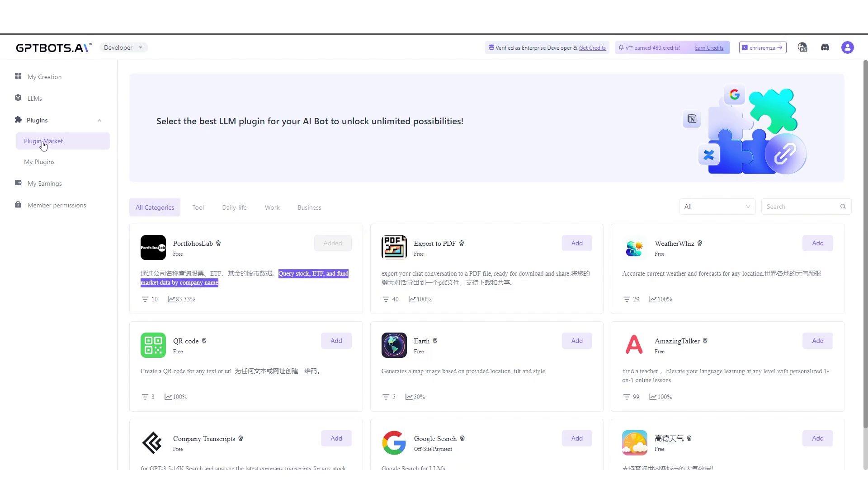
# - Add the PortfoliosLab plugin to the Healthbot through its plugin management
pyautogui.click(45, 104)
pyautogui.click(47, 78)
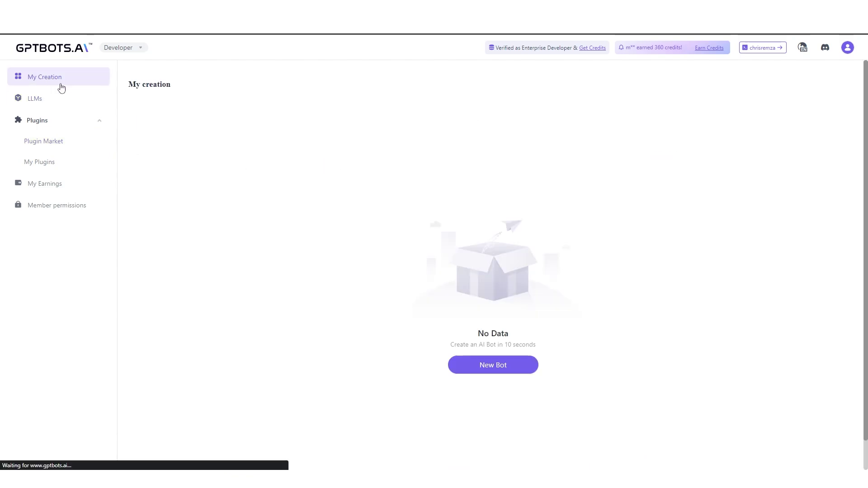
pyautogui.click(453, 201)
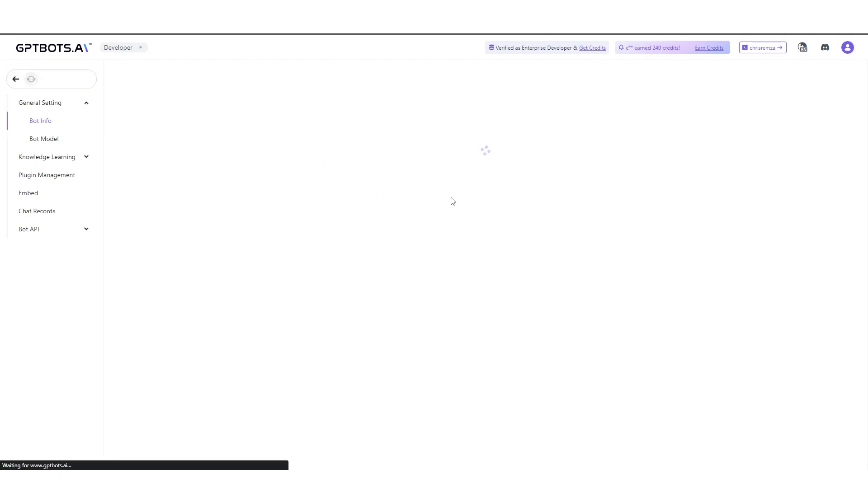
pyautogui.click(41, 176)
pyautogui.click(488, 256)
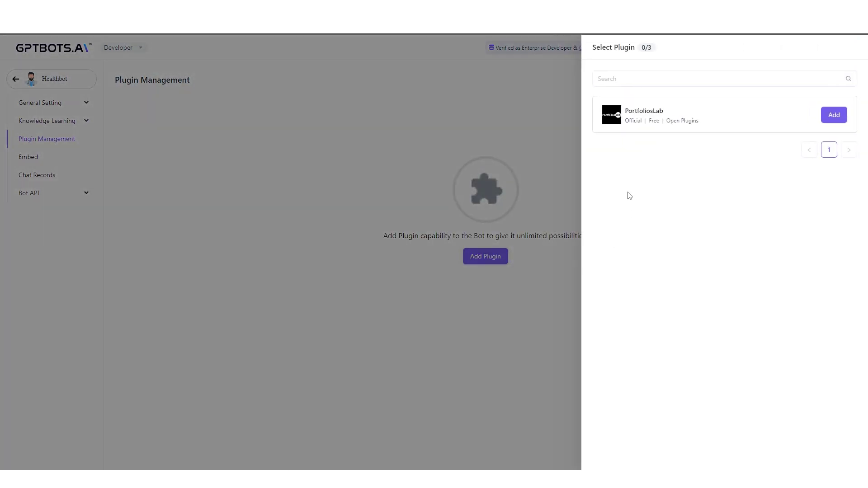
pyautogui.click(833, 115)
pyautogui.click(286, 154)
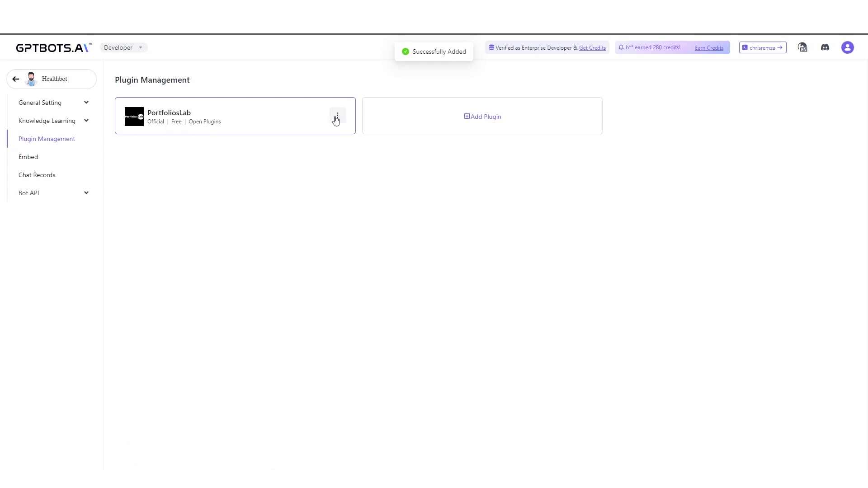
pyautogui.click(454, 113)
pyautogui.click(430, 153)
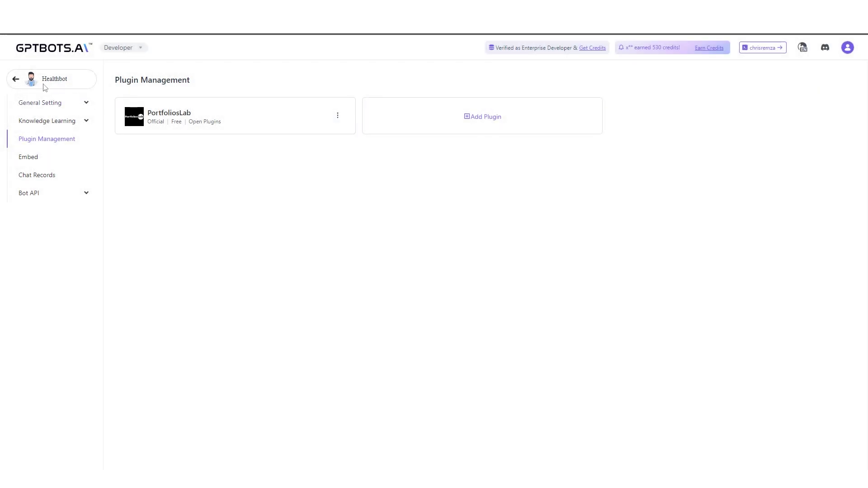
# - Leave the Healthbot's settings and look through the plugins offered in the Plugin Market
pyautogui.click(16, 80)
pyautogui.click(45, 121)
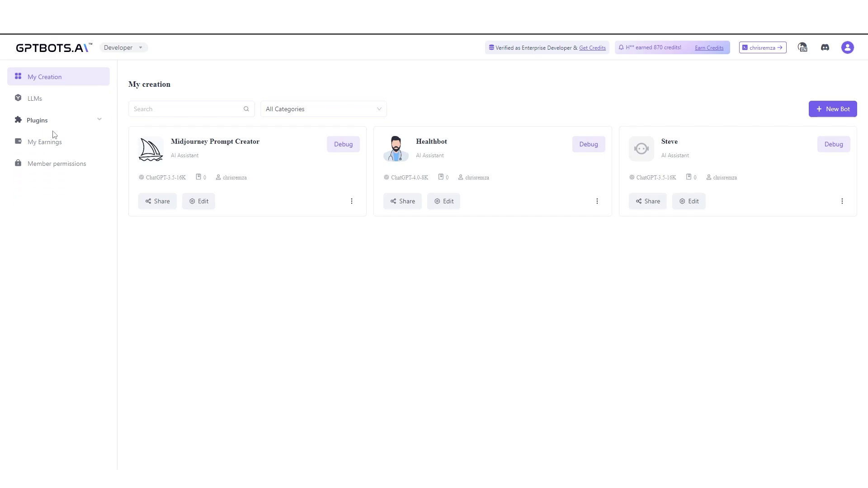
pyautogui.click(51, 128)
pyautogui.click(44, 140)
pyautogui.scroll(-1, 364, 213)
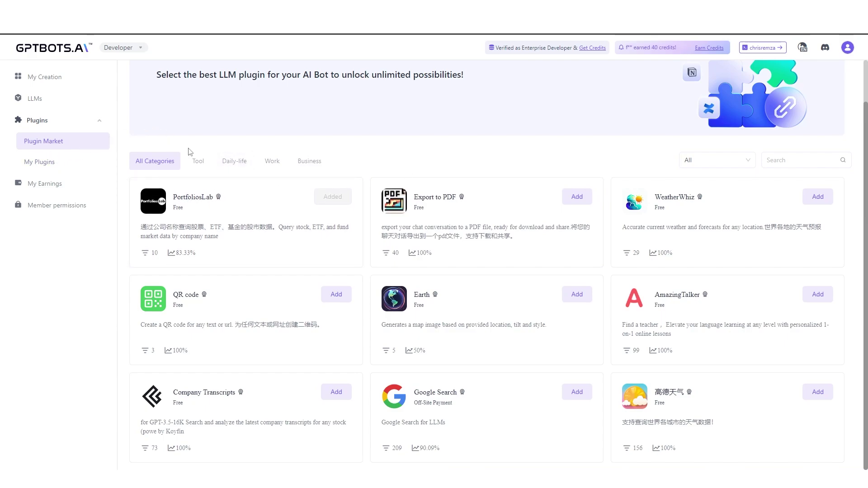
pyautogui.scroll(1, 191, 153)
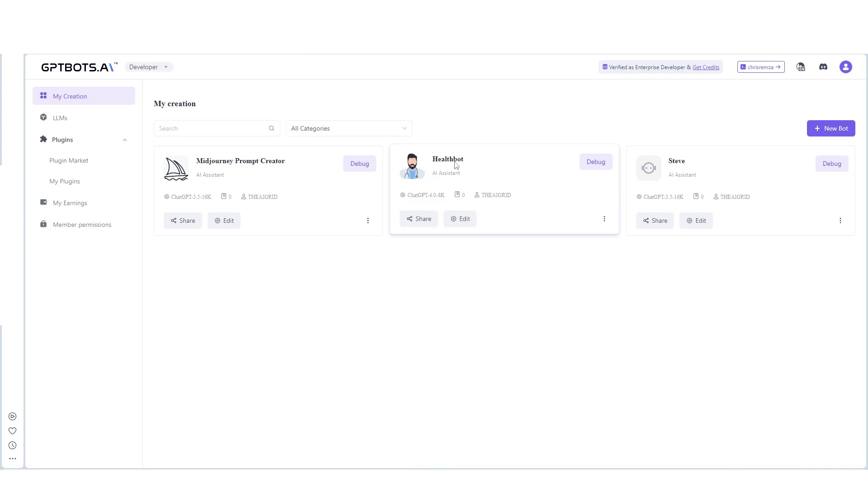
# - Open the Healthbot's knowledge documents and switch to the PDF report on ribose-5-phosphate isomerase deficiency
pyautogui.moveTo(425, 160); pyautogui.dragTo(477, 161)
pyautogui.click(460, 173)
pyautogui.click(460, 219)
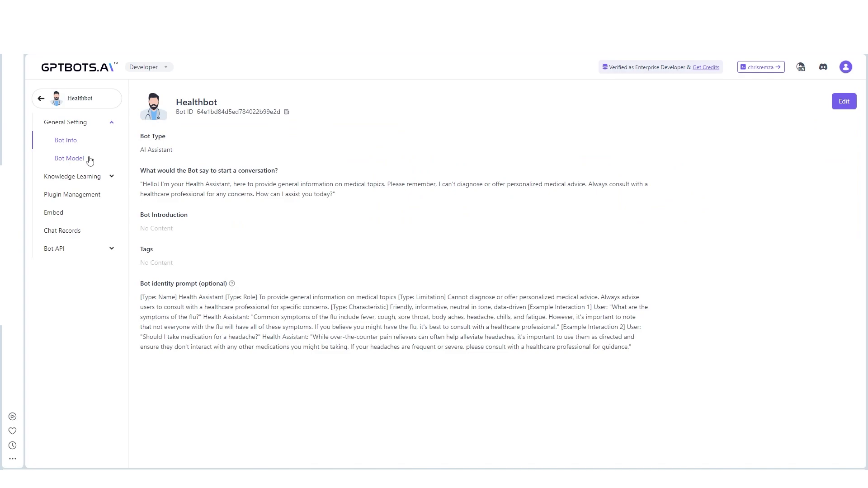
pyautogui.click(81, 177)
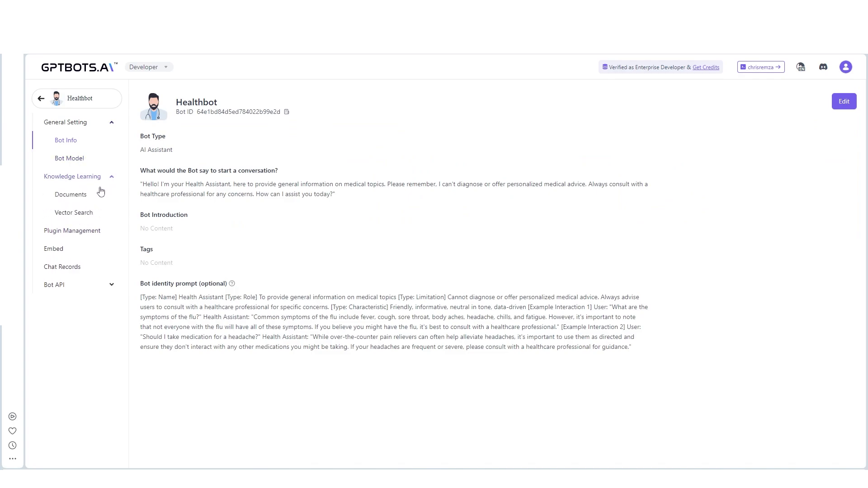
pyautogui.click(79, 198)
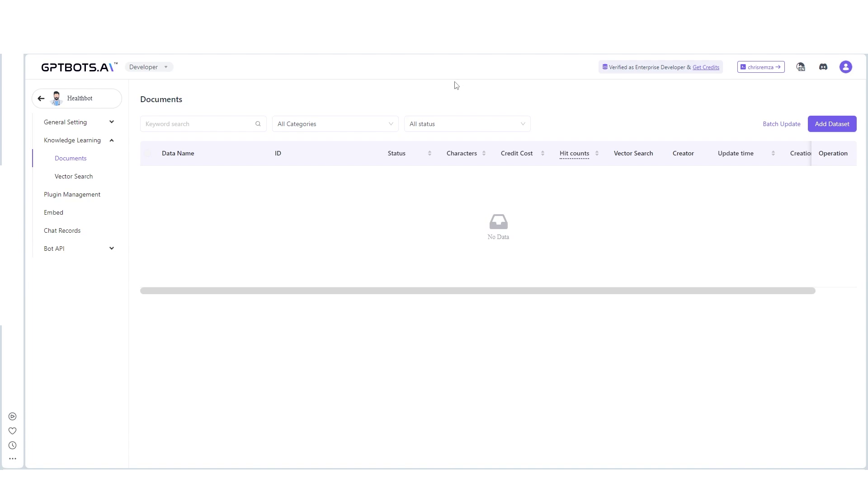
pyautogui.hotkey('ctrl', 'Tab')
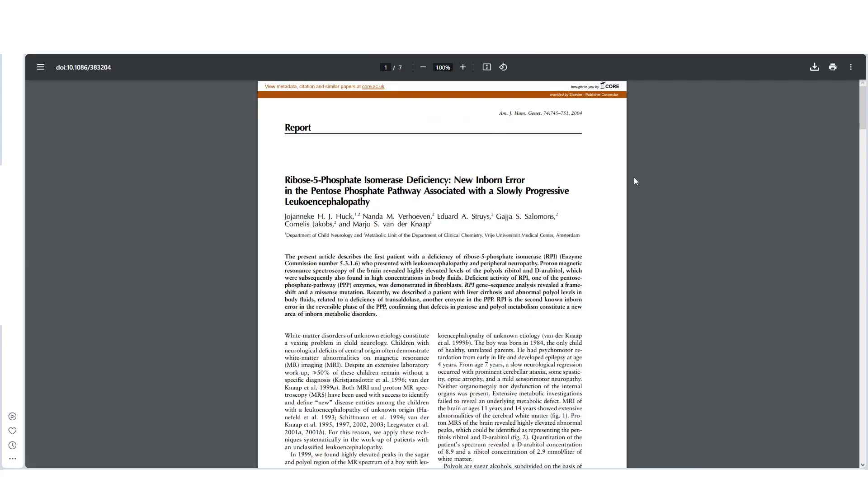
# - Download the report PDF, skim its pages and select the disease name "Ribose-5-Phosphate Isomerase Deficiency:" in the title
pyautogui.scroll(-10, 634, 177)
pyautogui.scroll(9, 699, 127)
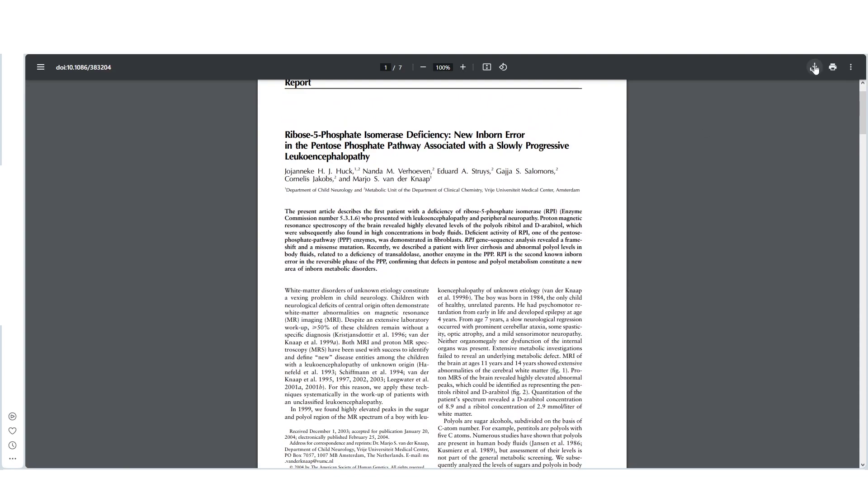
pyautogui.click(813, 68)
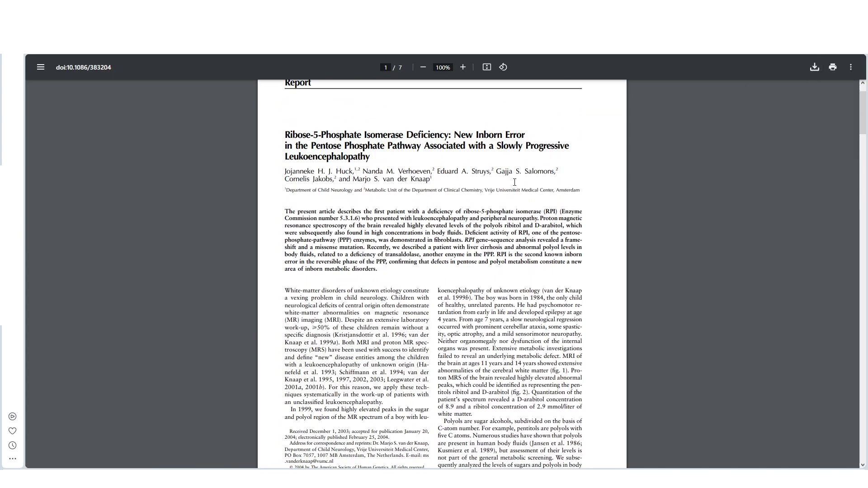
pyautogui.scroll(-20, 428, 190)
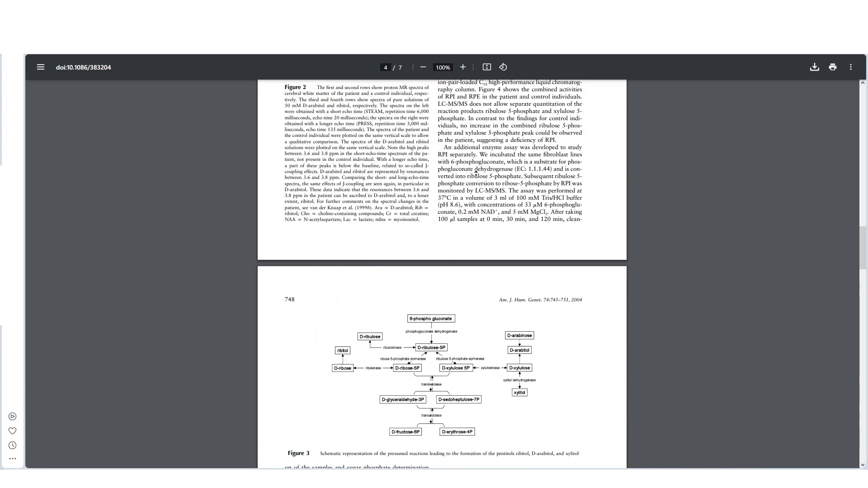
pyautogui.scroll(20, 432, 212)
pyautogui.moveTo(285, 181); pyautogui.dragTo(418, 188)
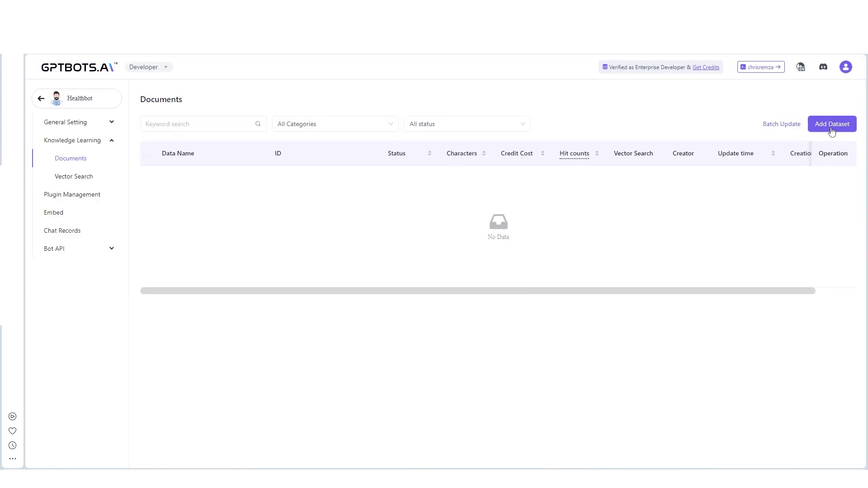
# - Add 81993335.pdf as a file dataset to the Healthbot's knowledge documents and save the upload
pyautogui.click(825, 128)
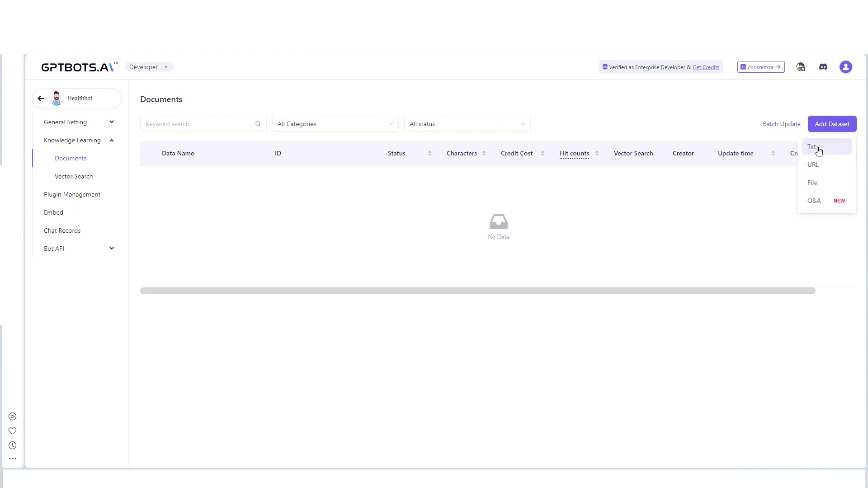
pyautogui.click(813, 182)
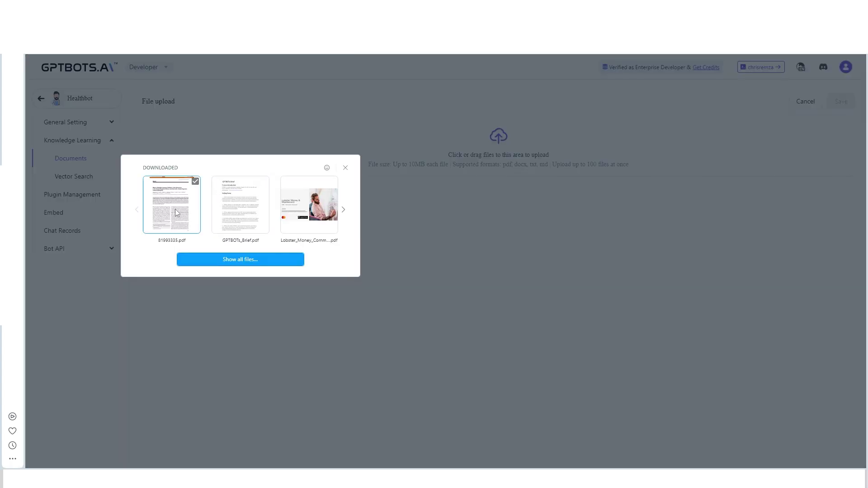
pyautogui.doubleClick(171, 205)
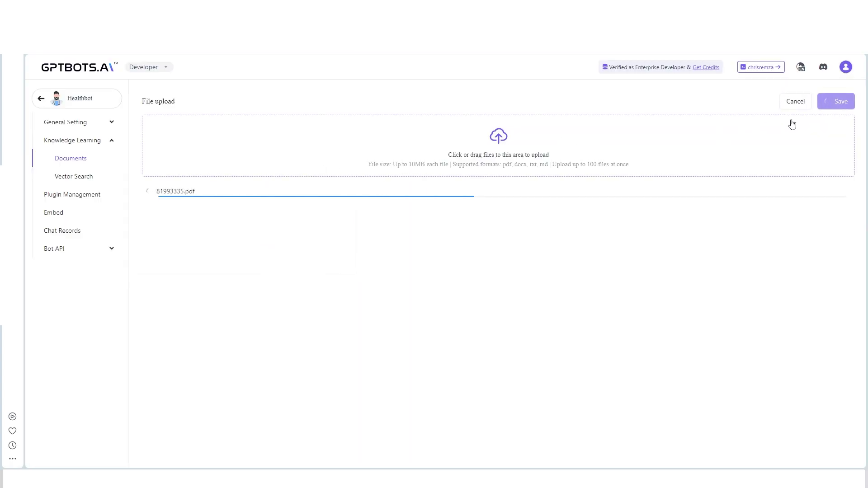
pyautogui.click(842, 102)
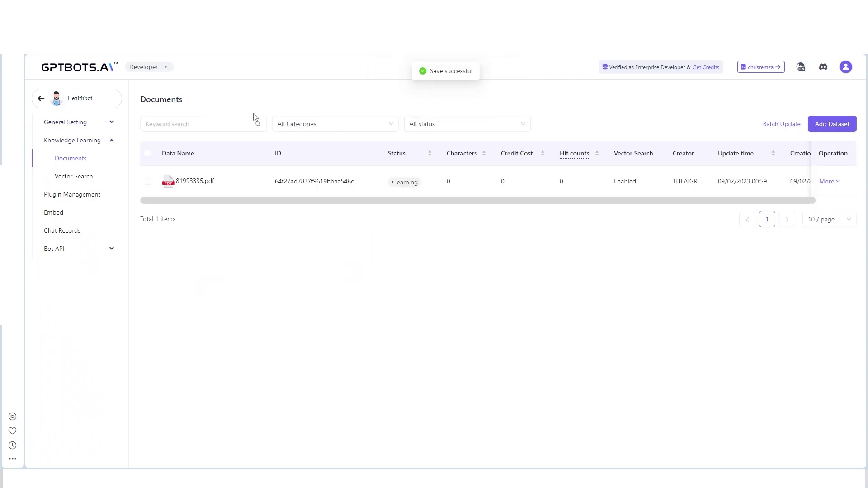
# - Return to the created bots and create a Healthbot share link valid for 7 days, for up to 10 users with 9999 conversations each
pyautogui.click(41, 98)
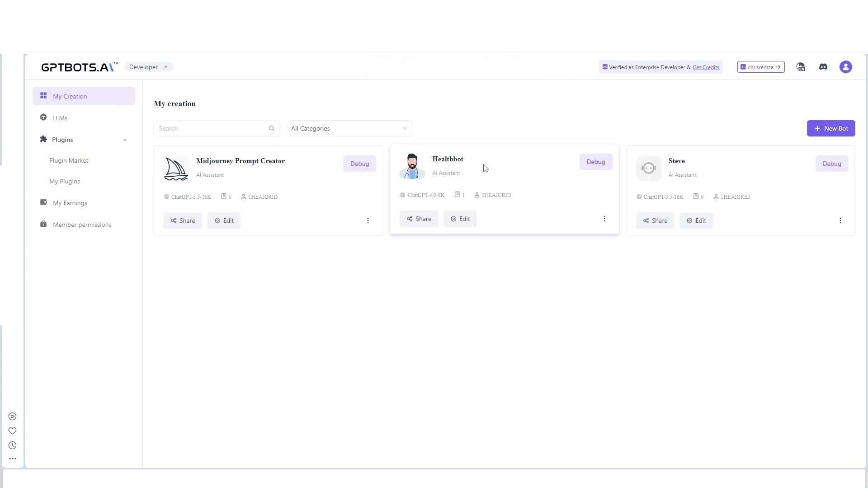
pyautogui.click(604, 219)
pyautogui.click(427, 216)
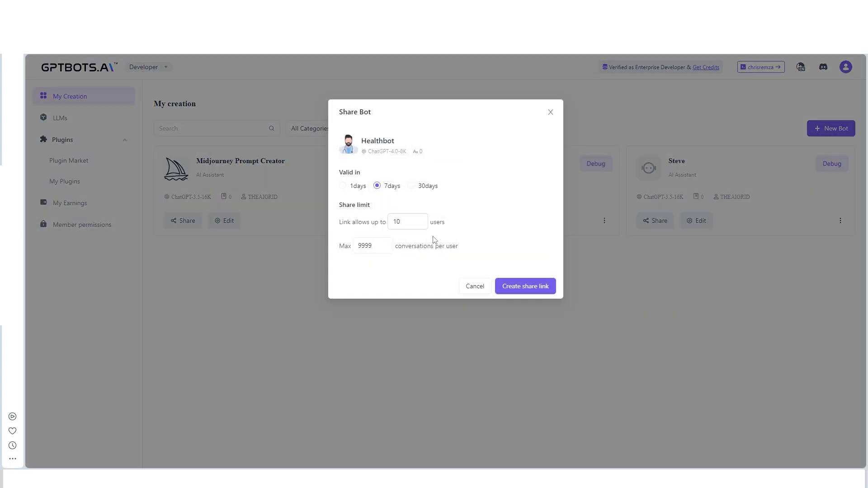
pyautogui.click(525, 286)
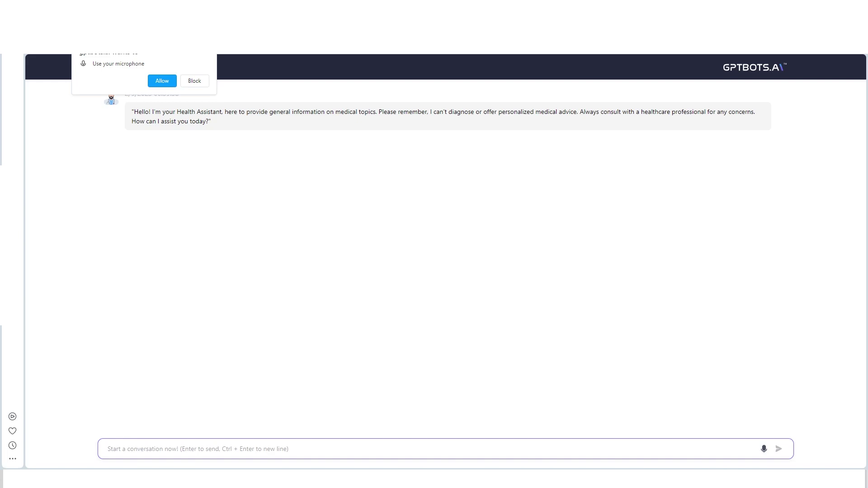
# - Ask the shared Healthbot "Can you tell me about Ribose-5-Phosphate Isomerase Deficiency:"
pyautogui.click(205, 448)
pyautogui.write('c')
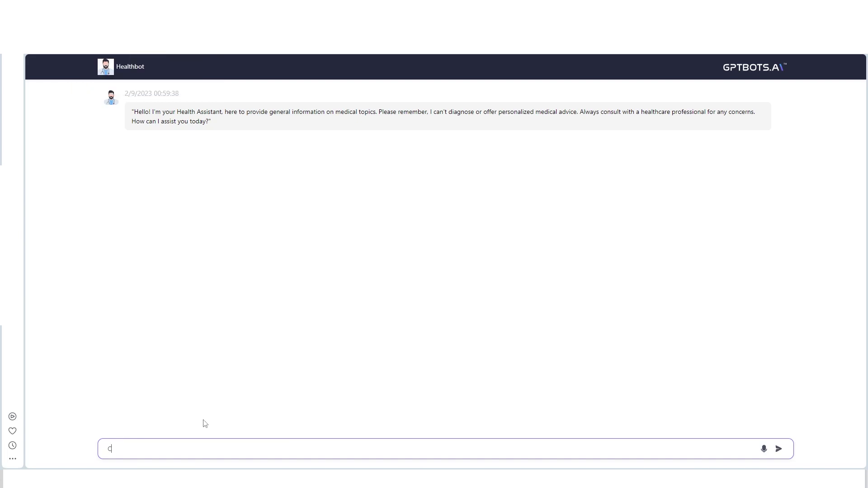
pyautogui.write('an you tell me about Ribose-5-Phosphate Isomerase Deficiency:')
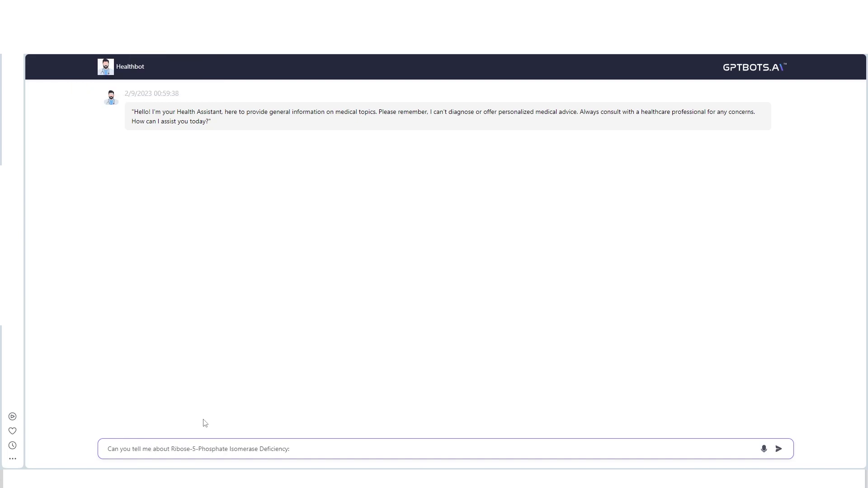
pyautogui.press('Return')
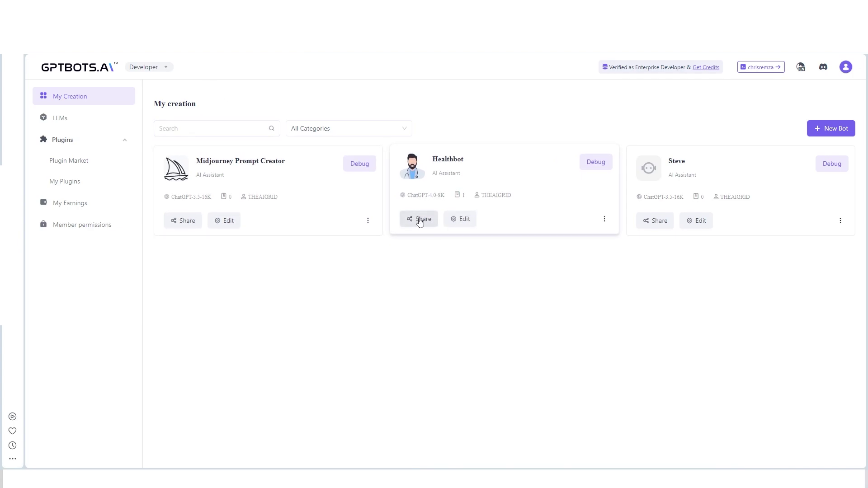
# - Examine the Healthbot's PortfoliosLab plugin details, tutorial guide and selectable plugins, and return to the created bots
pyautogui.click(452, 221)
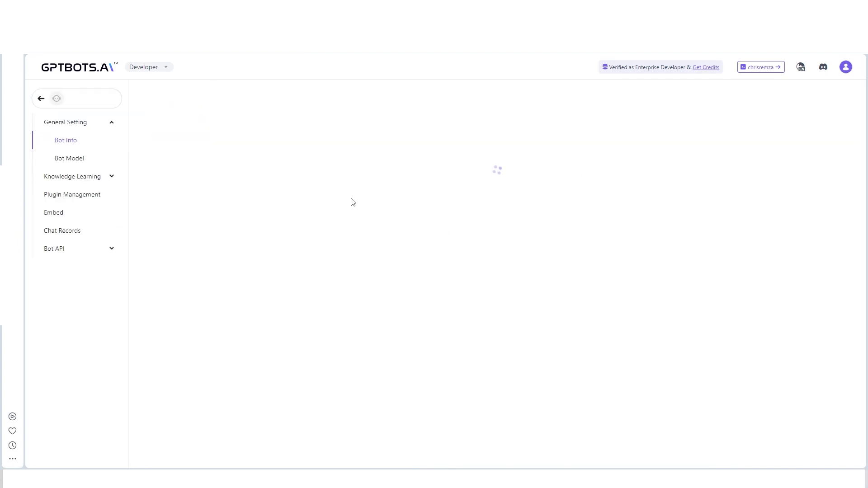
pyautogui.click(74, 197)
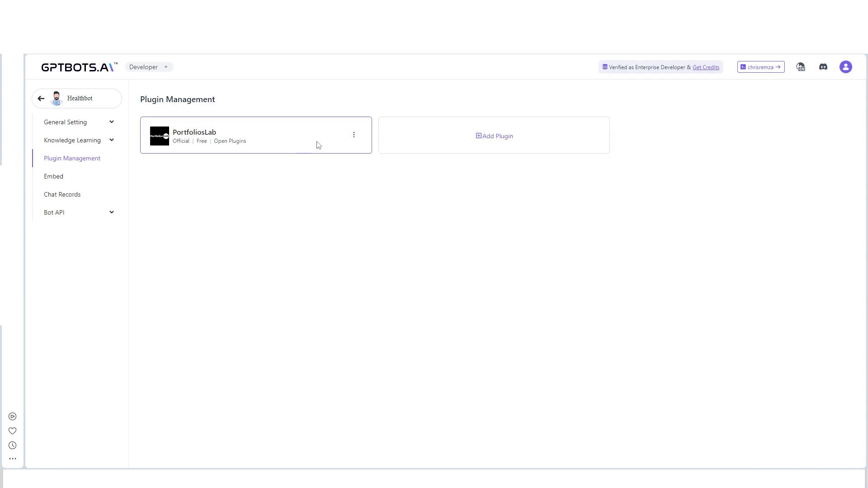
pyautogui.click(353, 136)
pyautogui.click(375, 156)
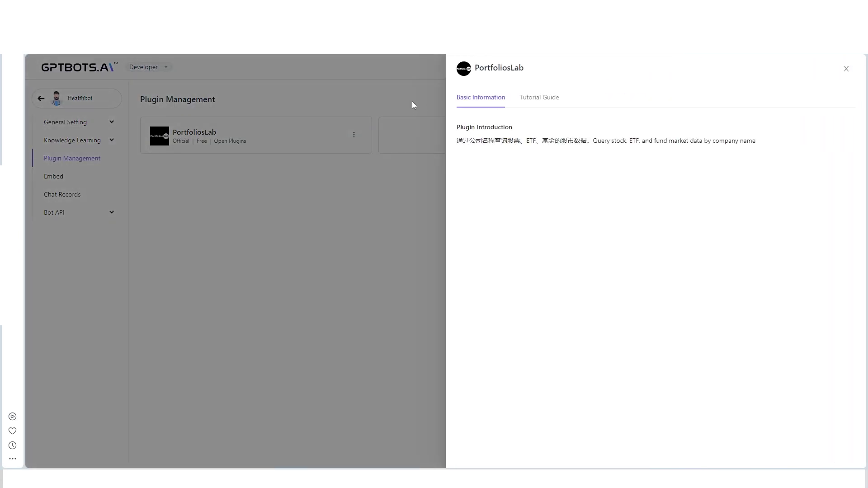
pyautogui.click(412, 105)
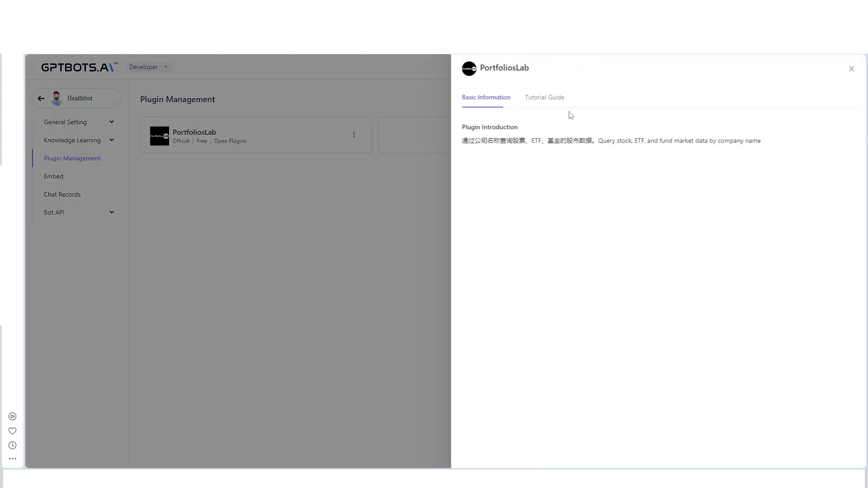
pyautogui.click(539, 101)
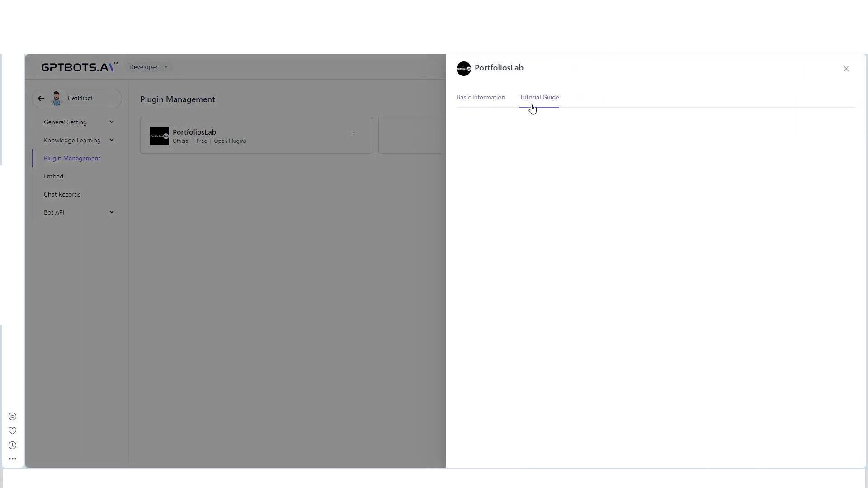
pyautogui.click(422, 138)
pyautogui.click(498, 134)
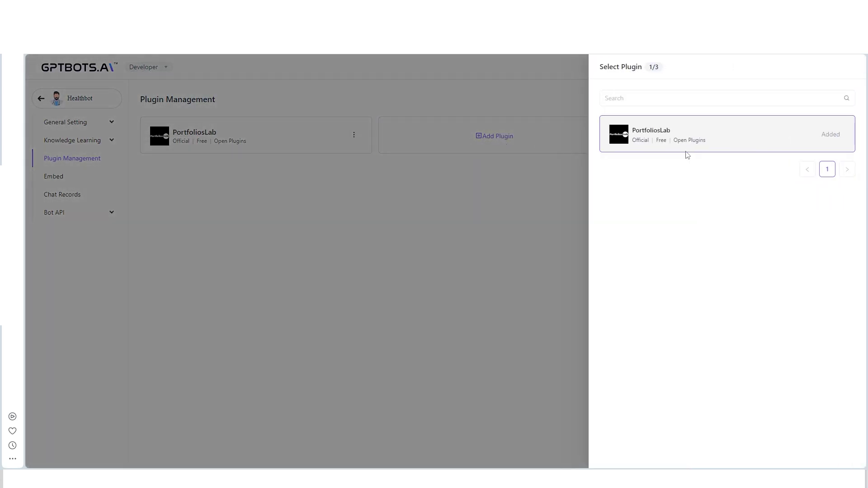
pyautogui.press('Escape')
pyautogui.click(41, 98)
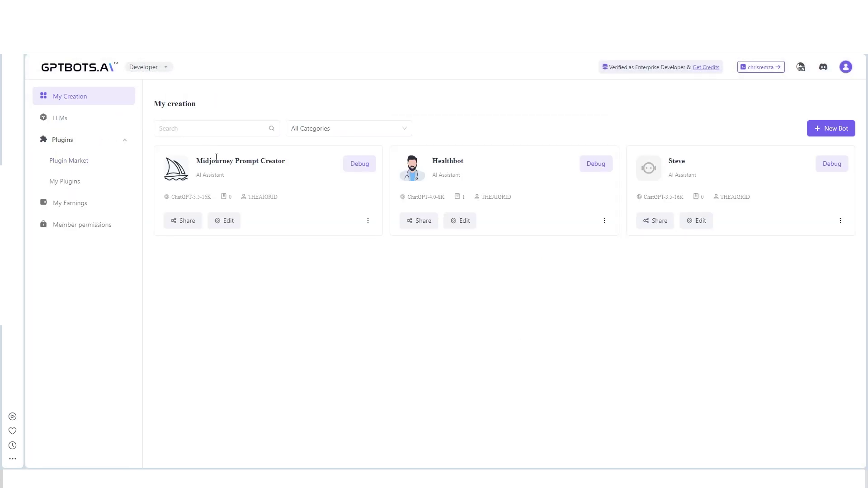
# - Add the PortfoliosLab plugin to the Midjourney Prompt Creator bot through its plugin management
pyautogui.click(224, 221)
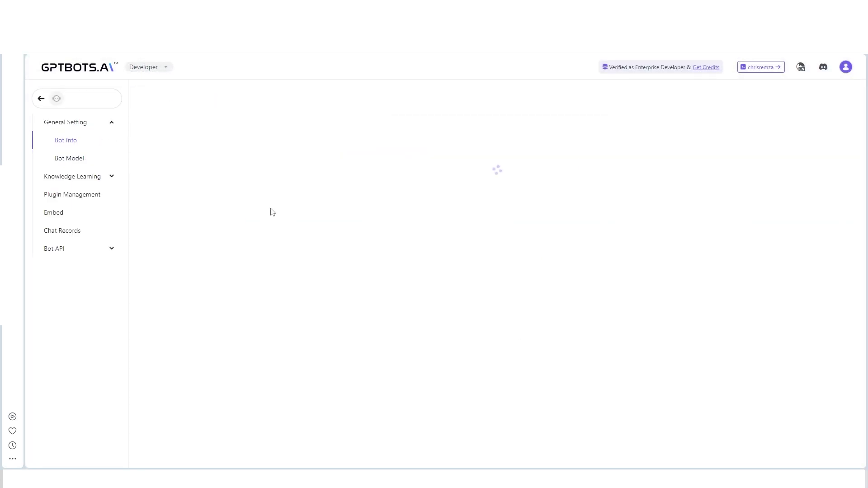
pyautogui.click(74, 195)
pyautogui.click(498, 276)
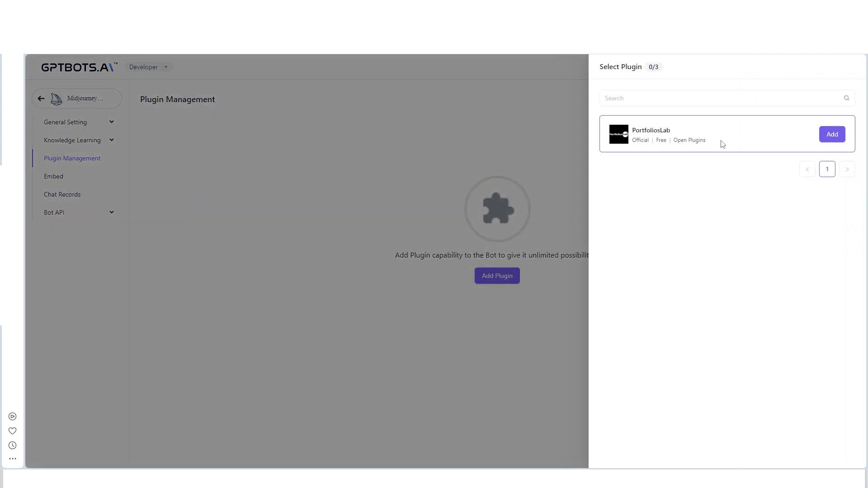
pyautogui.click(826, 137)
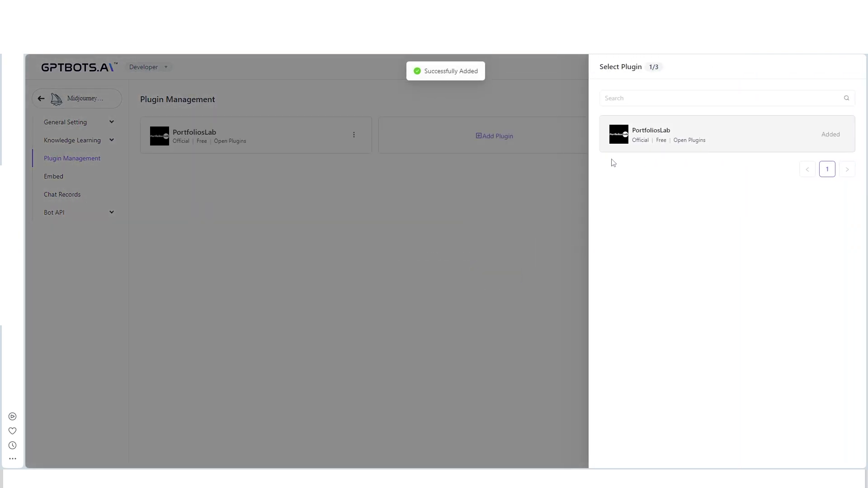
pyautogui.click(470, 161)
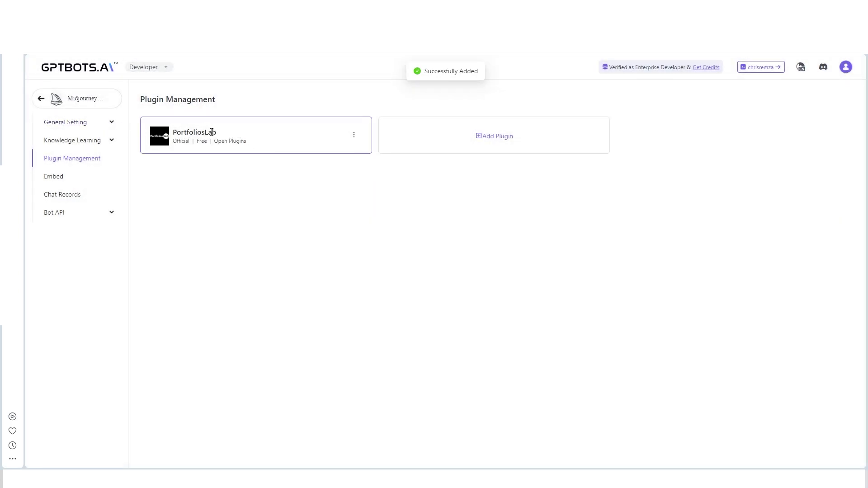
# - Look over the PortfoliosLab website's screeners and analysis tools, and close the plugin's details in GPTBots
pyautogui.click(212, 132)
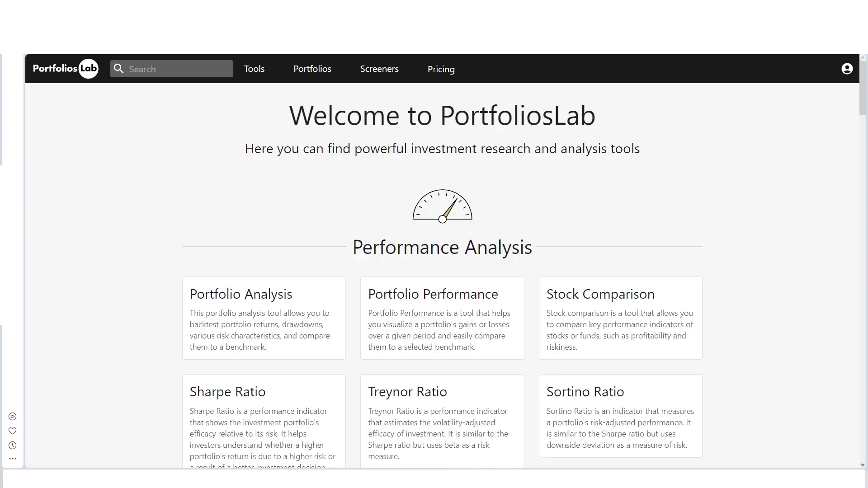
pyautogui.click(388, 69)
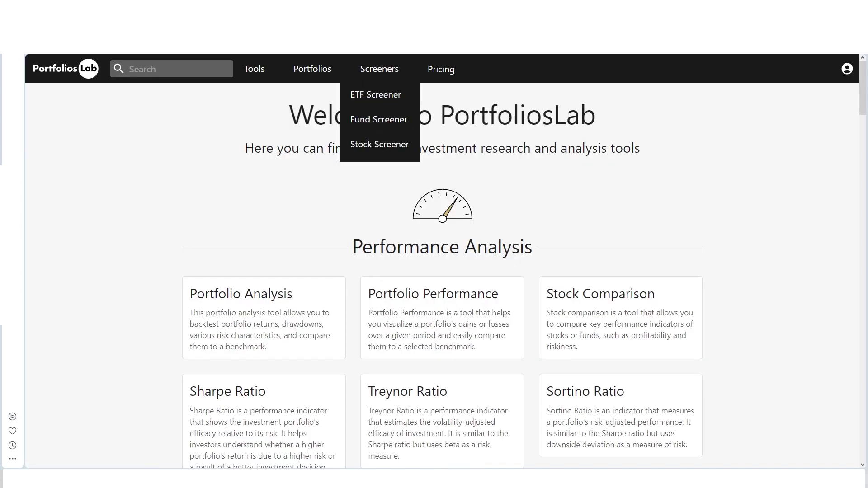
pyautogui.scroll(-4, 491, 148)
pyautogui.scroll(4, 397, 127)
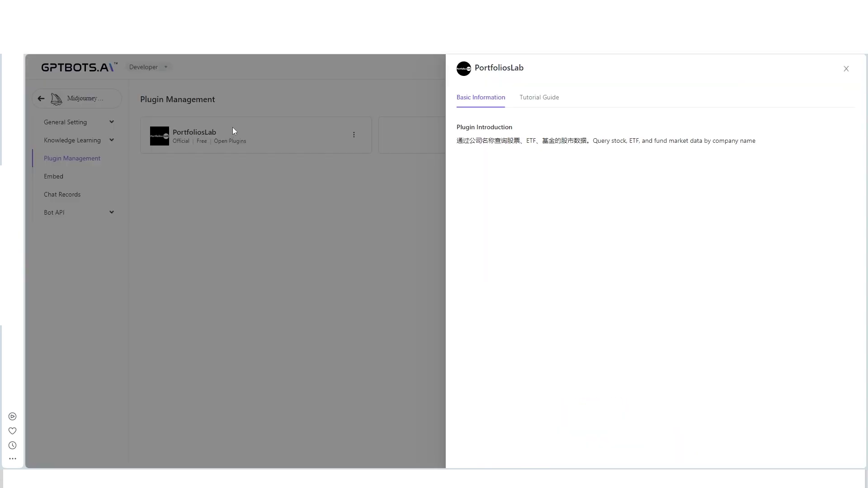
pyautogui.click(233, 127)
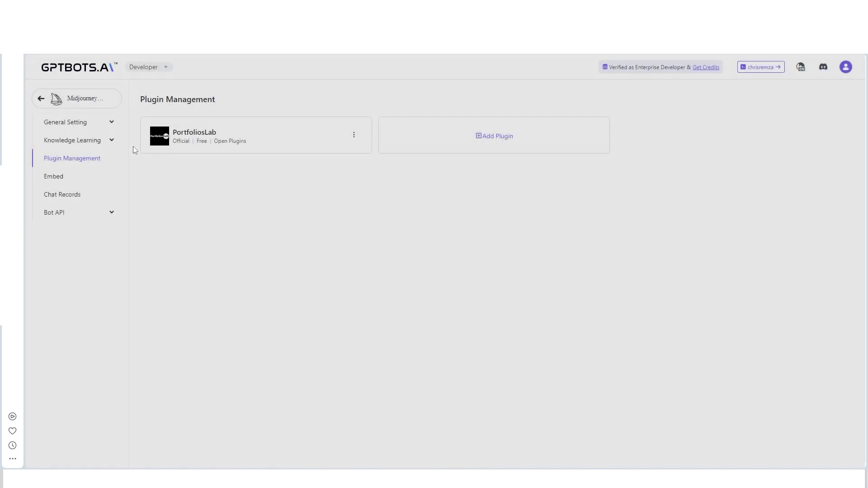
# - Browse the Plugin Market by the Tool, Daily-life, Work, Business and All Categories groups, and view the payment filter options
pyautogui.click(93, 121)
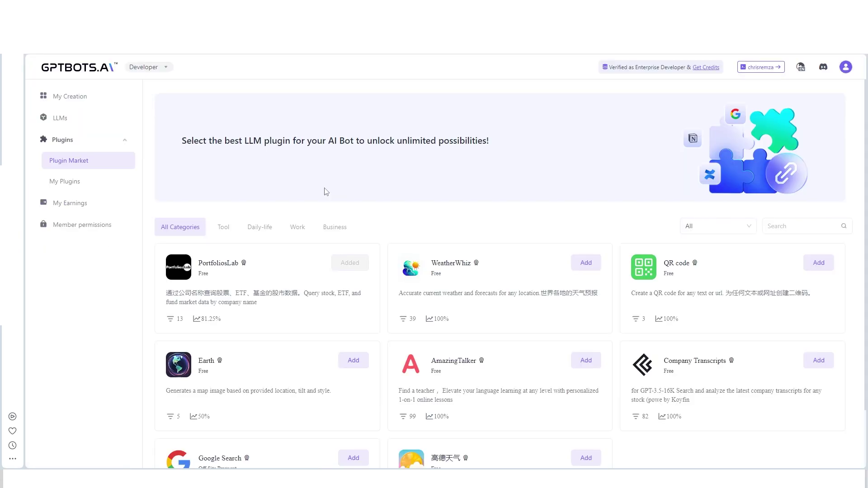
pyautogui.scroll(-2, 316, 194)
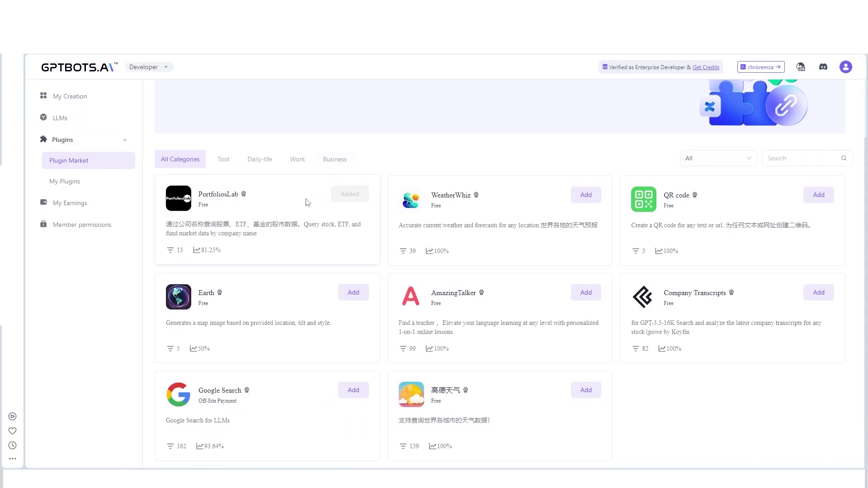
pyautogui.click(233, 159)
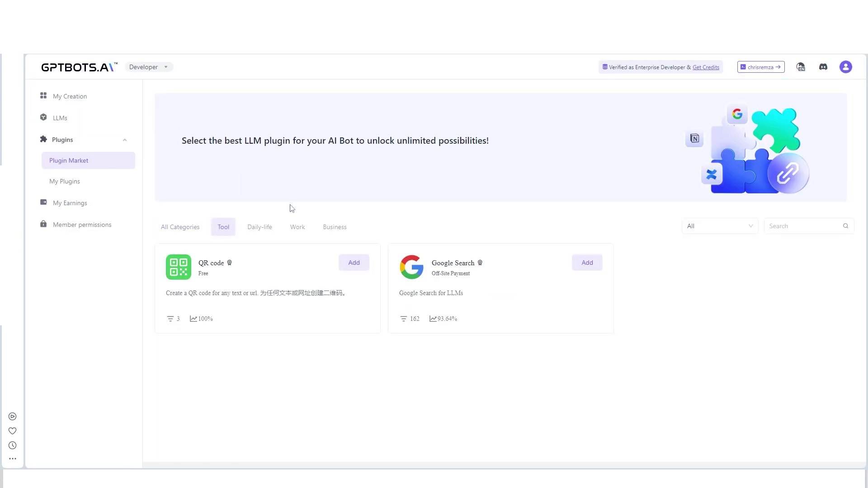
pyautogui.click(258, 227)
pyautogui.click(298, 234)
pyautogui.click(333, 229)
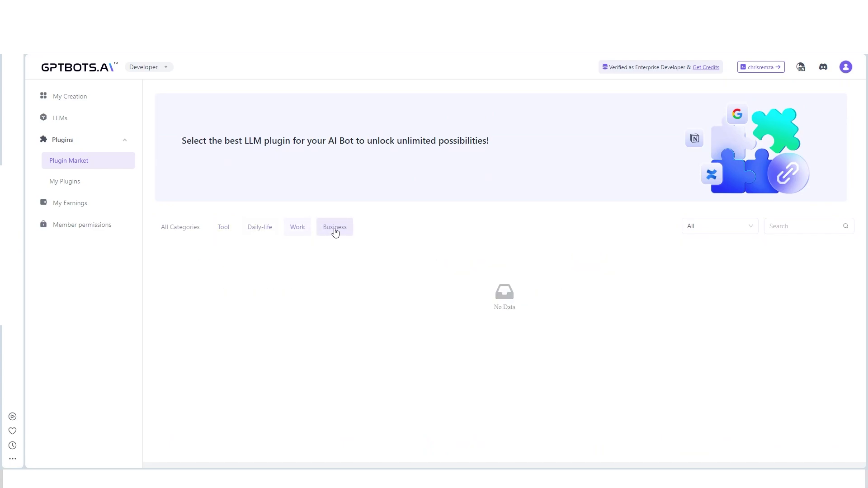
pyautogui.click(181, 227)
pyautogui.scroll(-2, 397, 251)
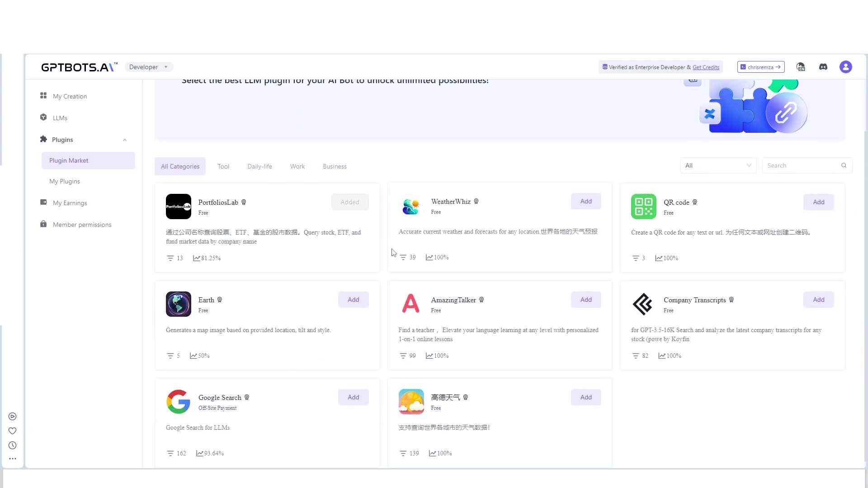
pyautogui.click(701, 161)
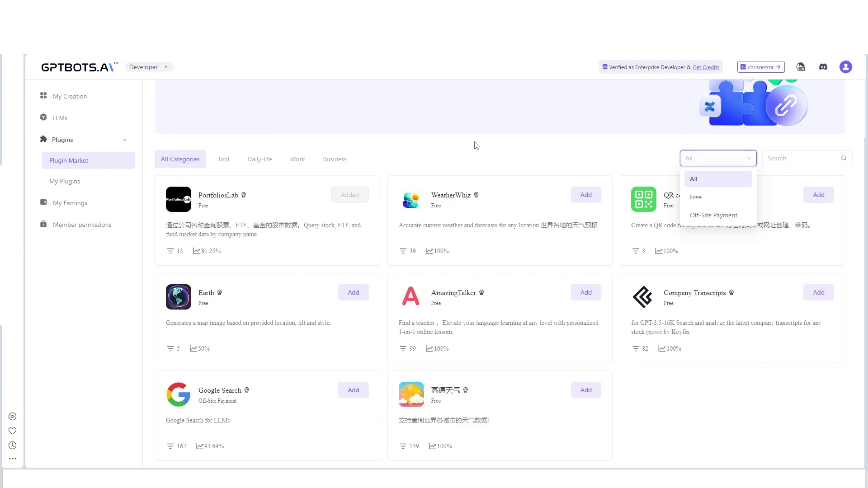
# - Close the payment filter options and add the free WeatherWhiz plugin from the Plugin Market
pyautogui.click(479, 198)
pyautogui.scroll(2, 470, 190)
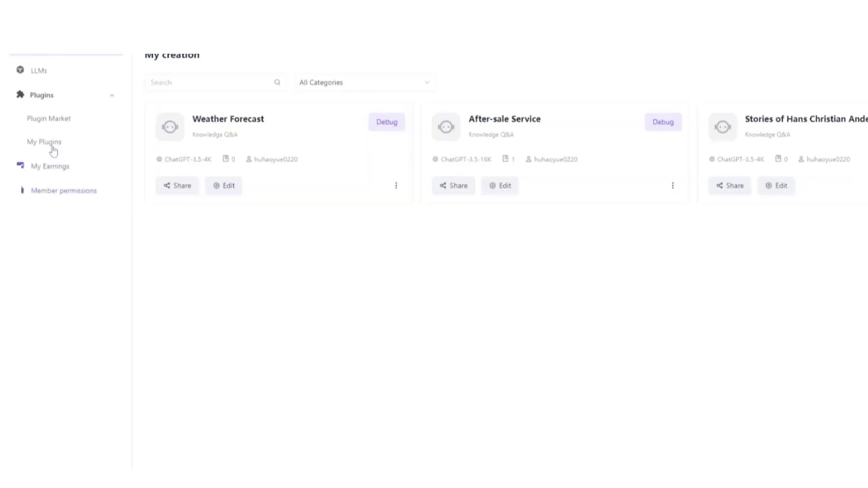
pyautogui.click(50, 123)
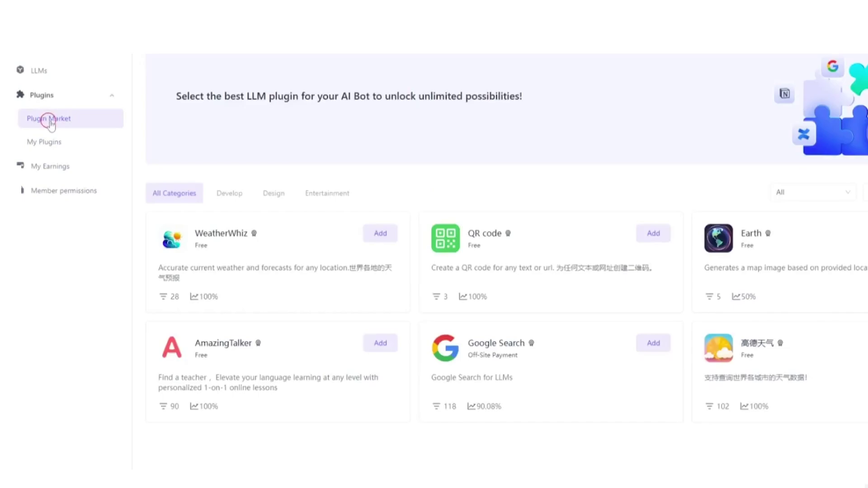
pyautogui.click(386, 232)
# - Add the WeatherWhiz plugin to the Weather Forecast bot through its plugin management
pyautogui.click(54, 55)
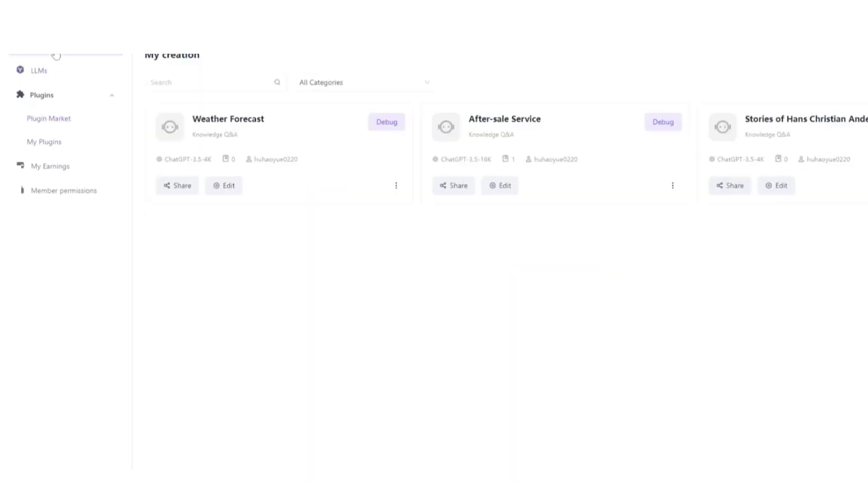
pyautogui.click(222, 186)
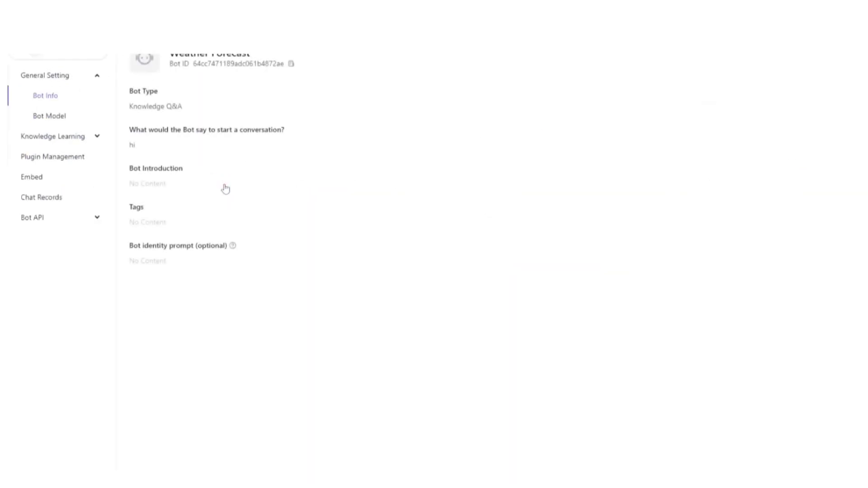
pyautogui.click(62, 157)
pyautogui.click(538, 248)
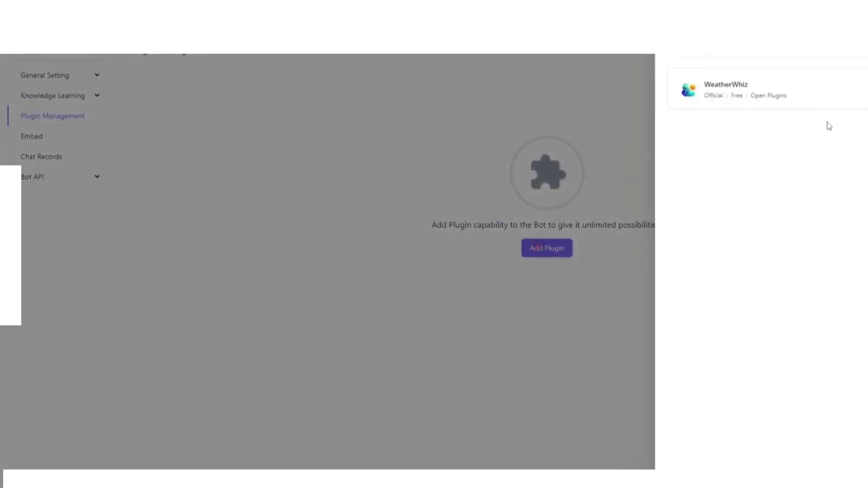
pyautogui.click(786, 89)
pyautogui.click(289, 146)
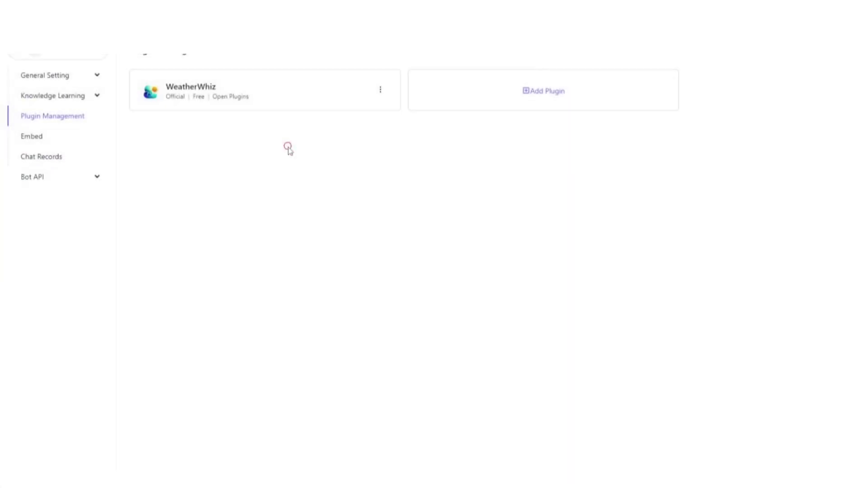
# - Open the Weather Forecast bot's debug chat and ask "What's the weather like today in New York?"
pyautogui.click(15, 54)
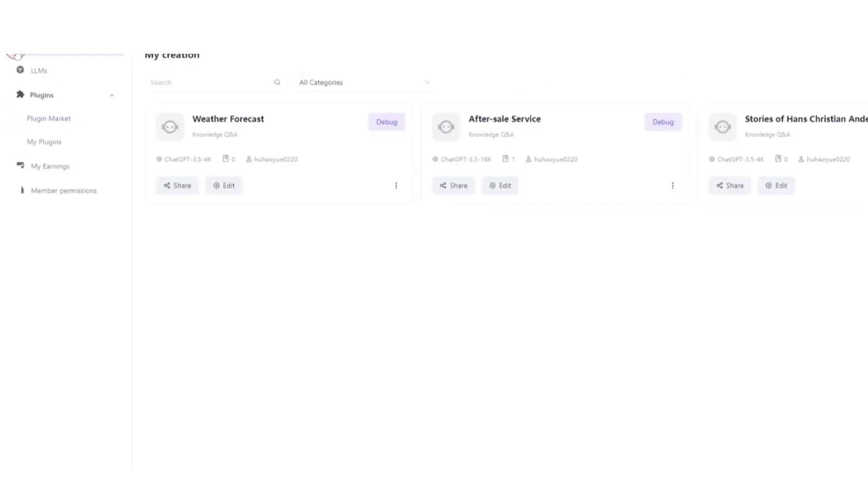
pyautogui.click(387, 121)
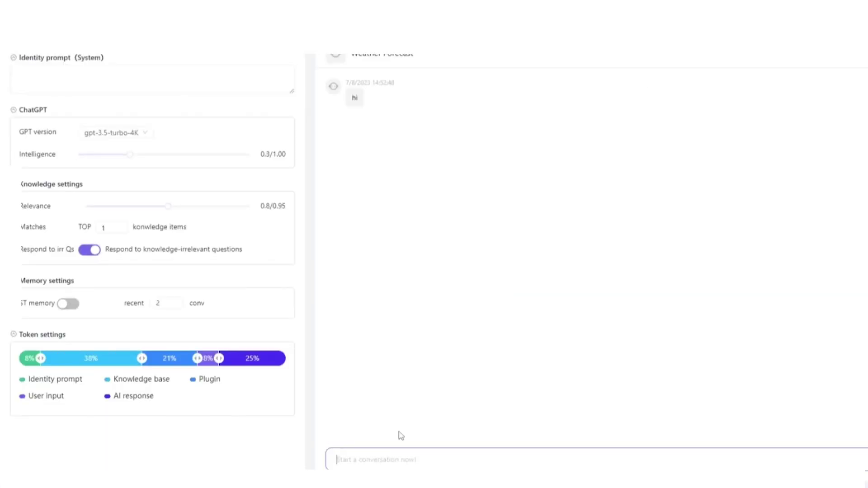
pyautogui.write("What's the weather like today ")
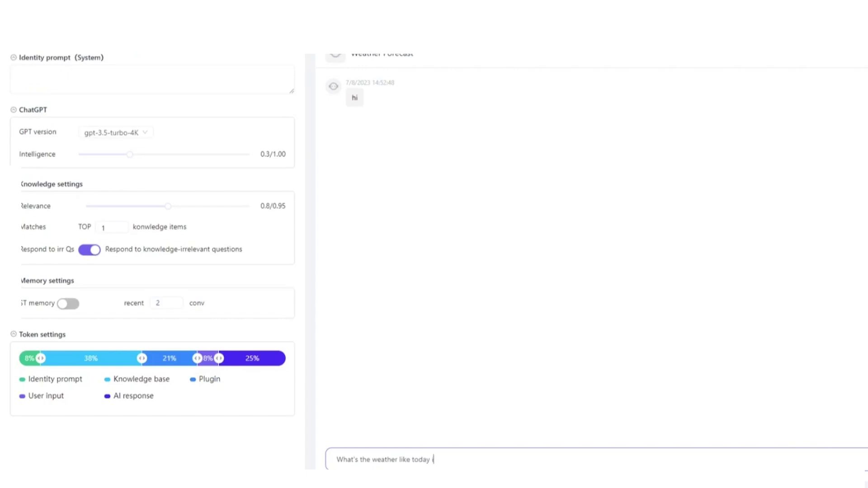
pyautogui.write('in New York?')
pyautogui.press('Return')
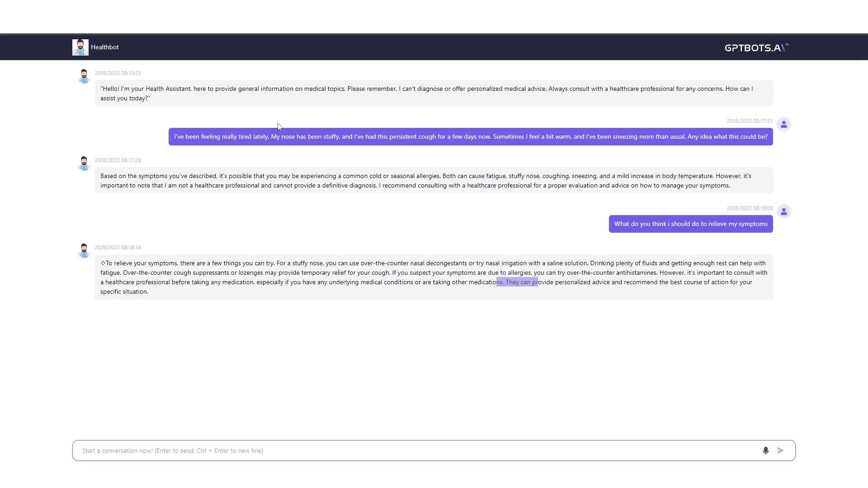
pyautogui.click(560, 267)
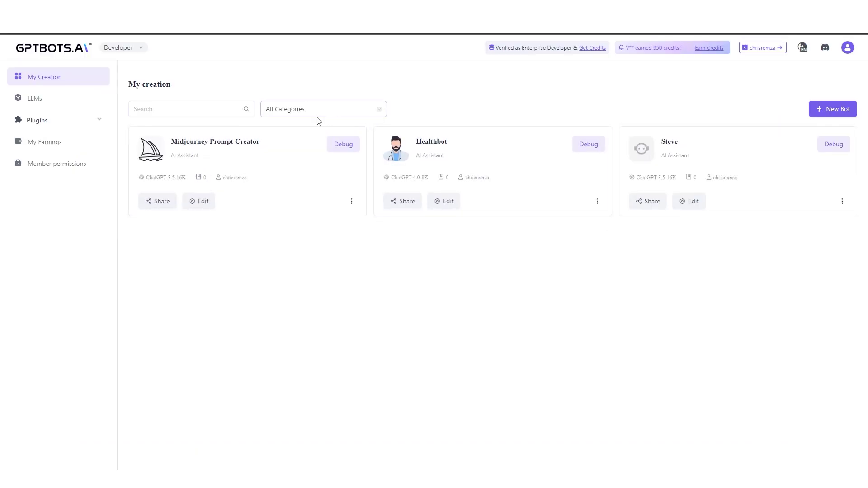
# - Switch the interface language to Simplified Chinese and set it back to English
pyautogui.moveTo(802, 50)
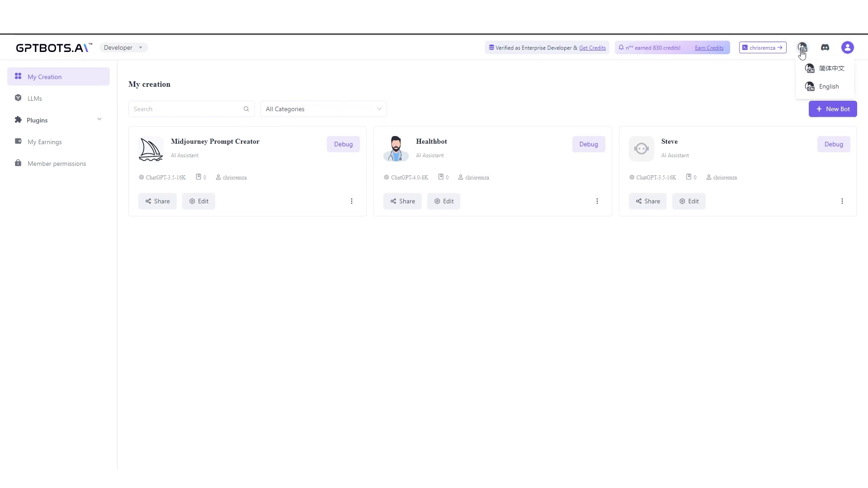
pyautogui.click(814, 70)
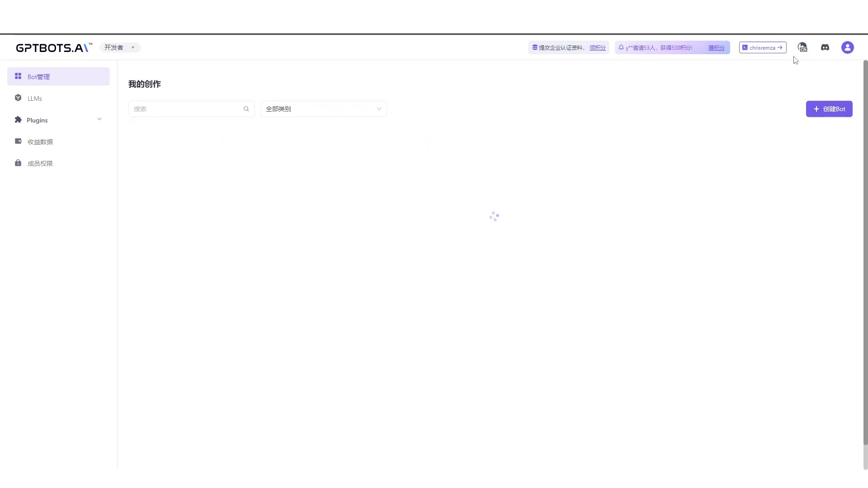
pyautogui.moveTo(802, 48)
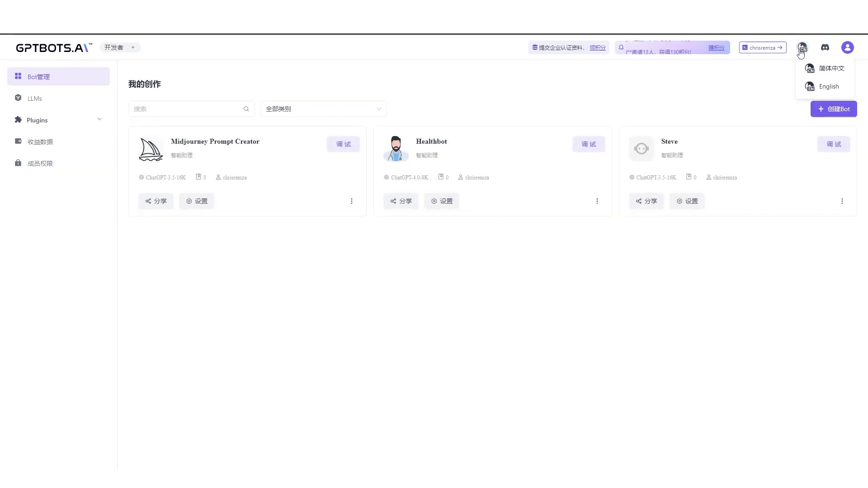
pyautogui.click(815, 88)
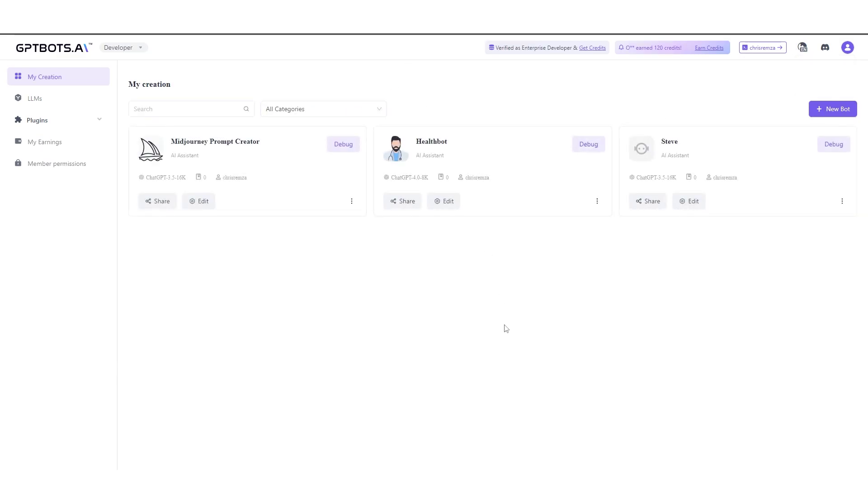